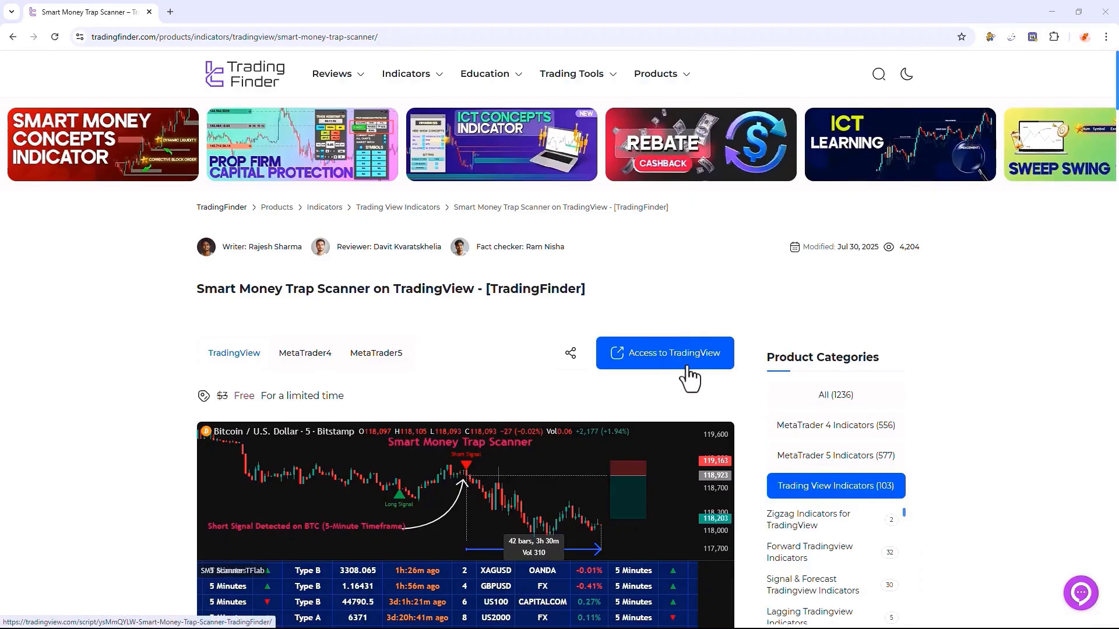
Scroll down through the Smart Money Trap Scanner product page and back up to the top.
scroll(494, 379, down, 10)
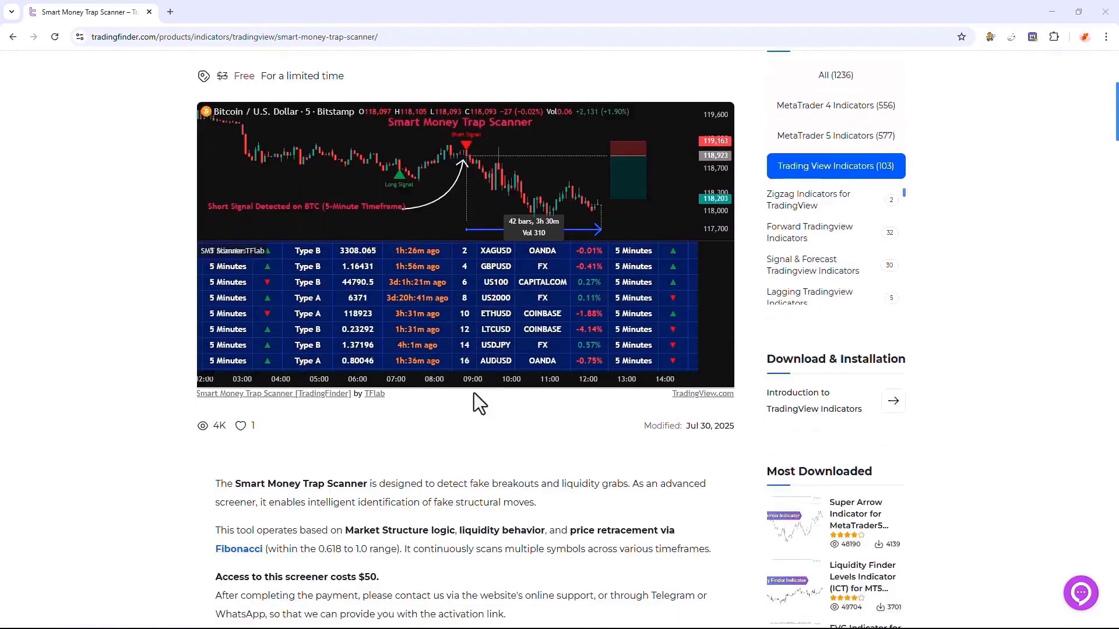
scroll(468, 402, down, 12)
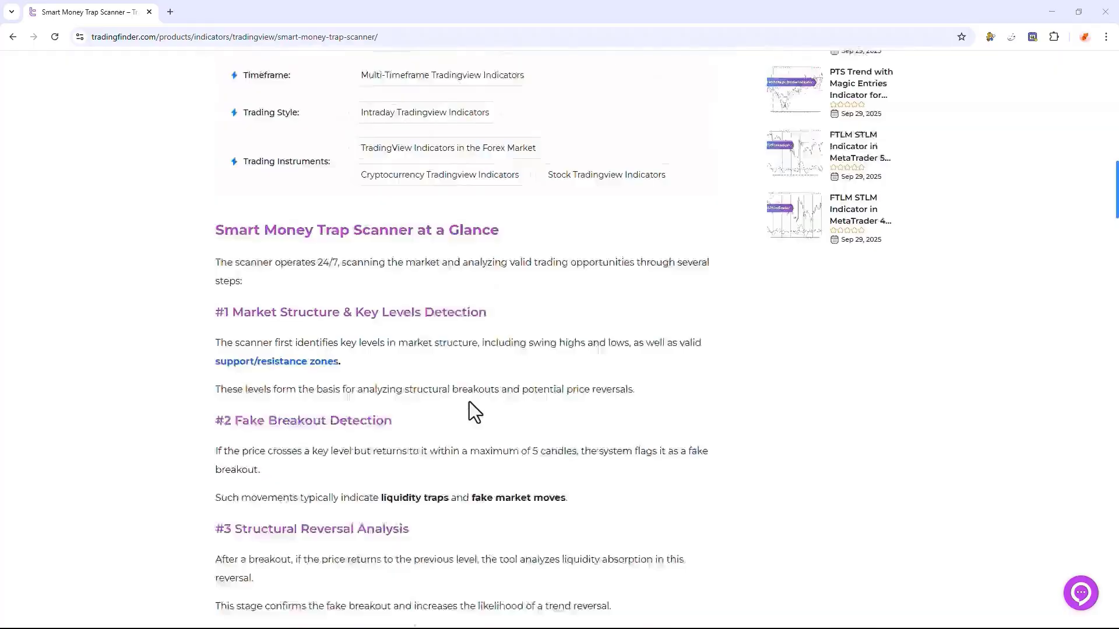
scroll(471, 403, down, 13)
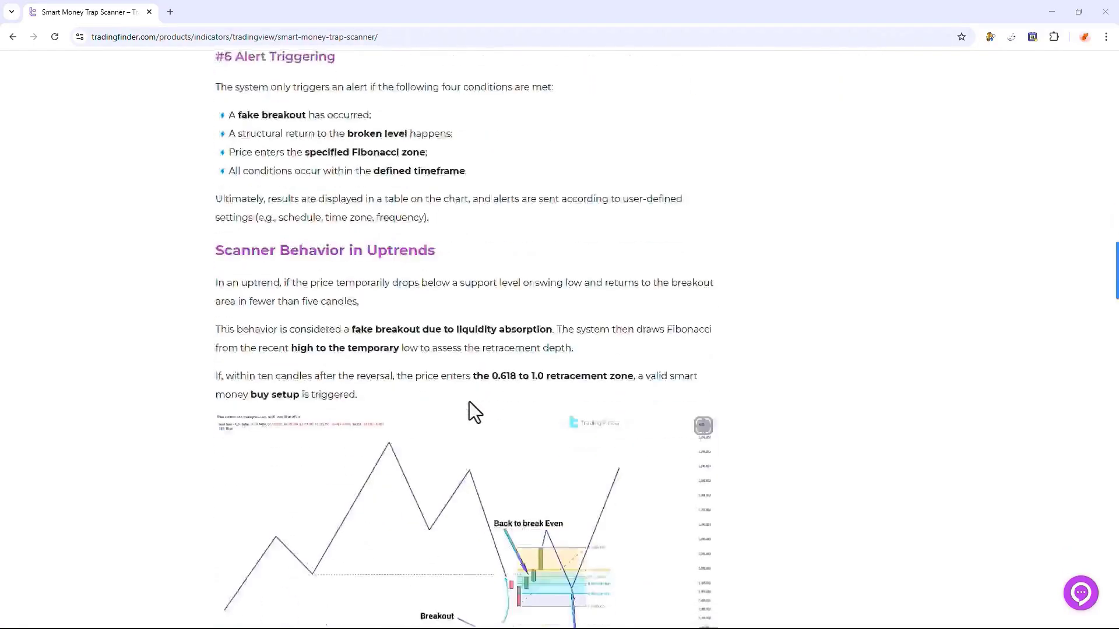
scroll(470, 401, down, 10)
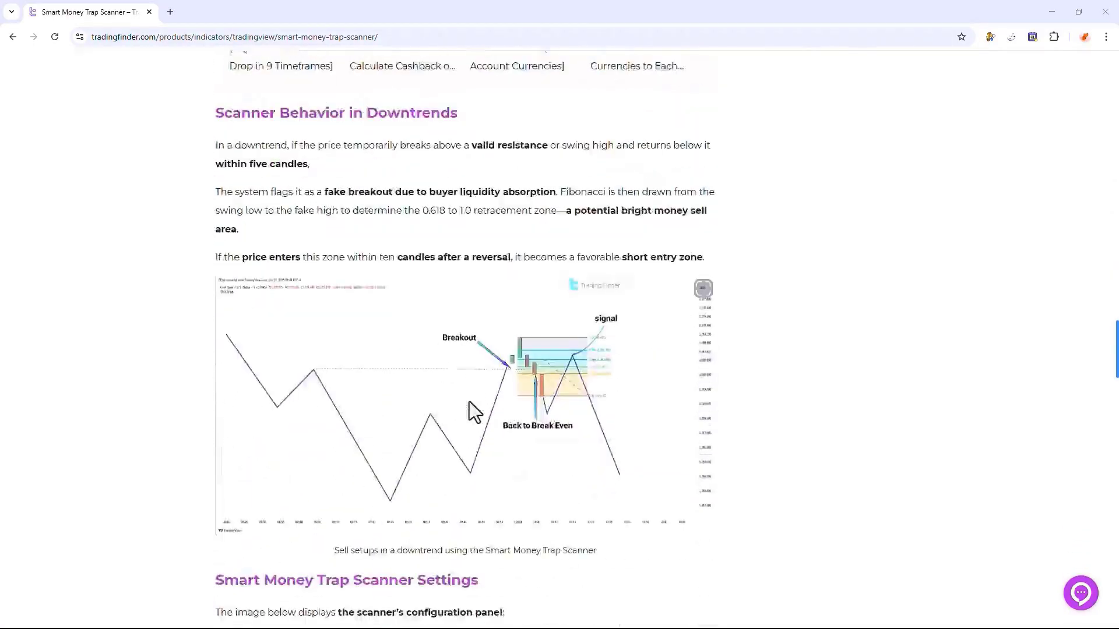
scroll(470, 401, up, 10)
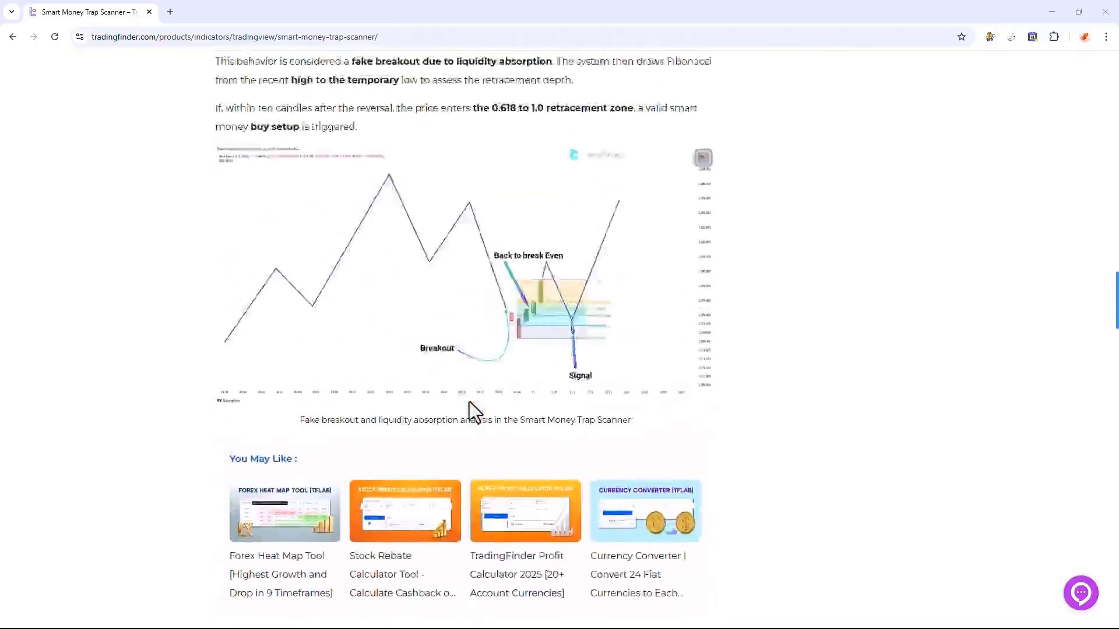
scroll(475, 411, up, 15)
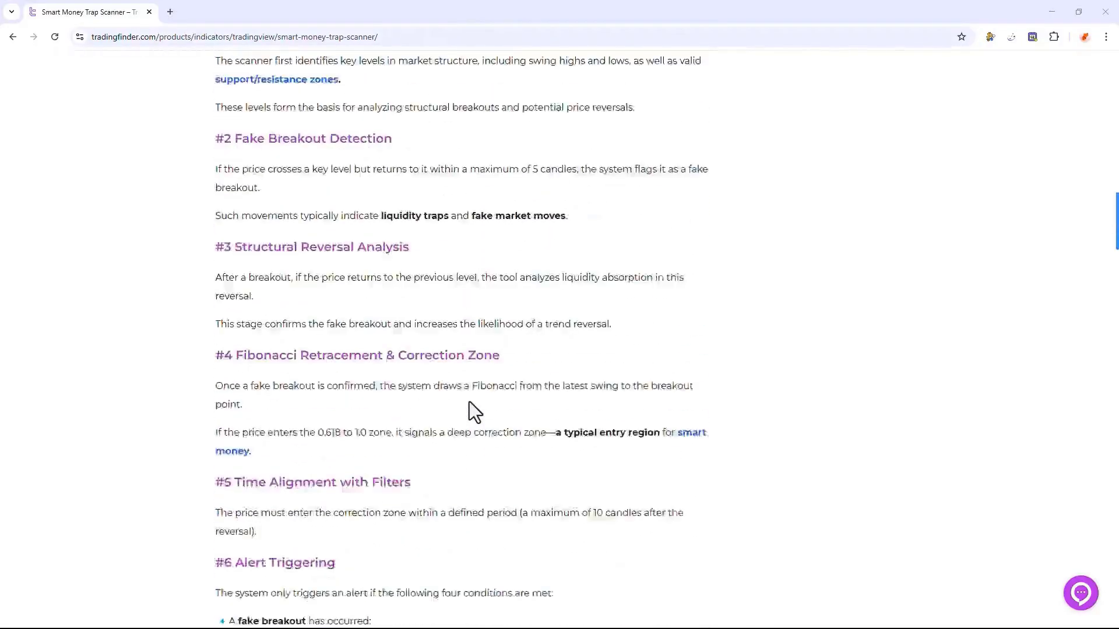
scroll(471, 403, up, 13)
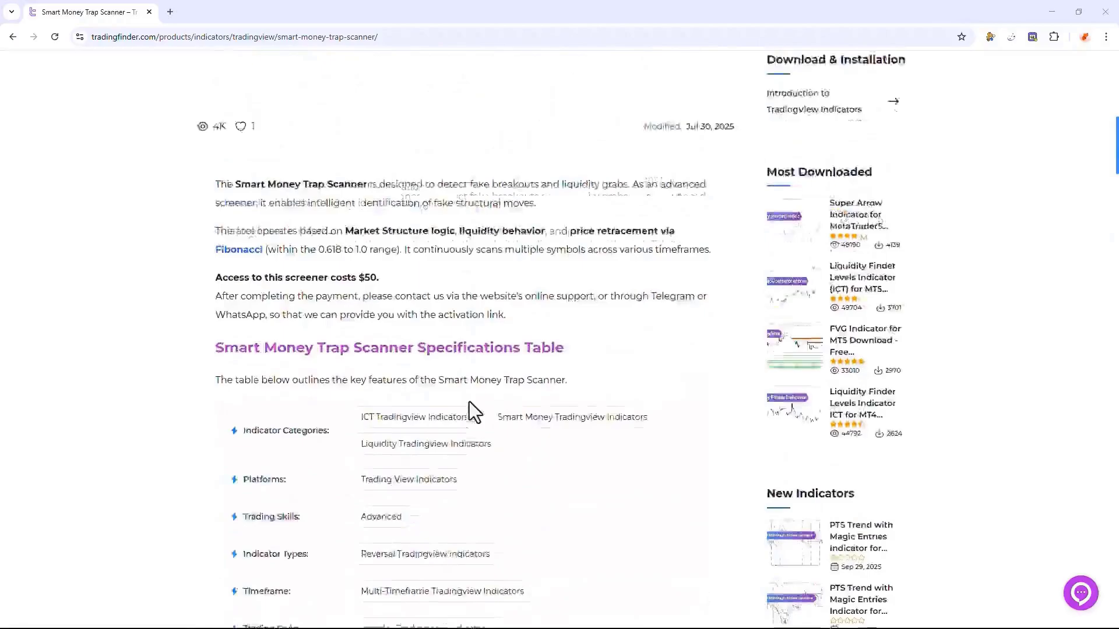
scroll(469, 401, up, 9)
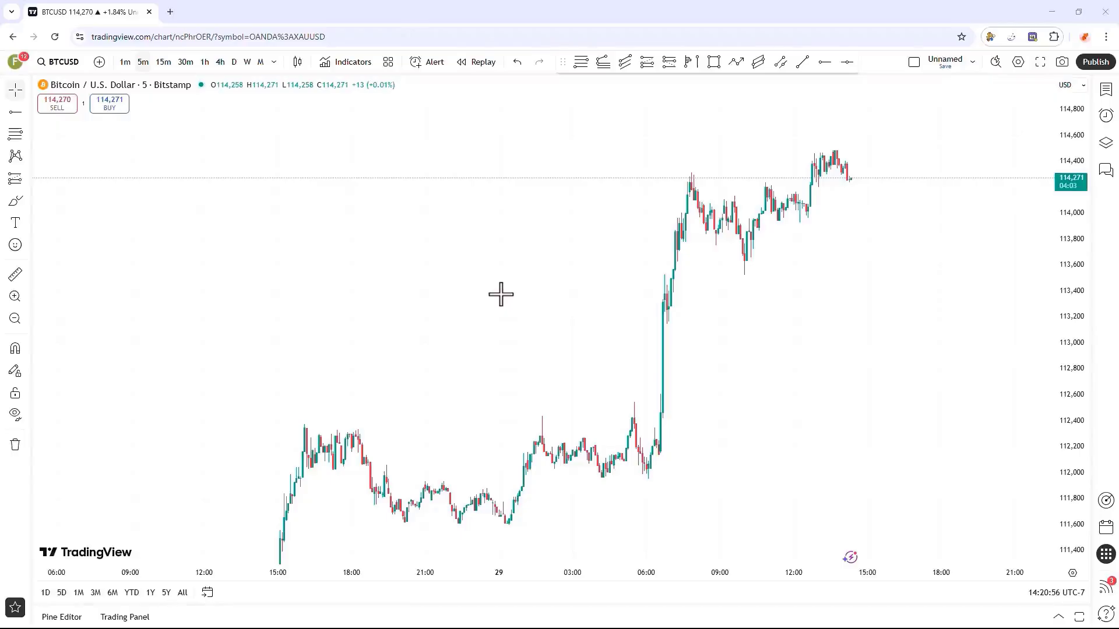
Add the Smart Money Trap Scanner [TradingFinder] indicator to the BTCUSD chart and star it as a favourite.
click(347, 64)
text(Smart Money Trap Scanner [TradingFinder])
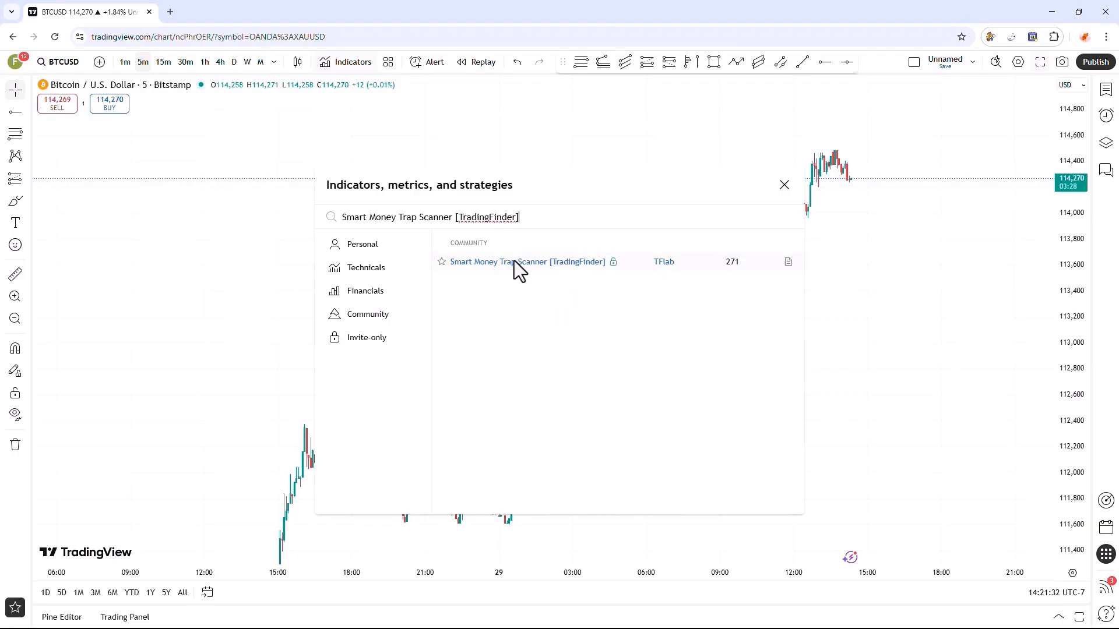
click(547, 268)
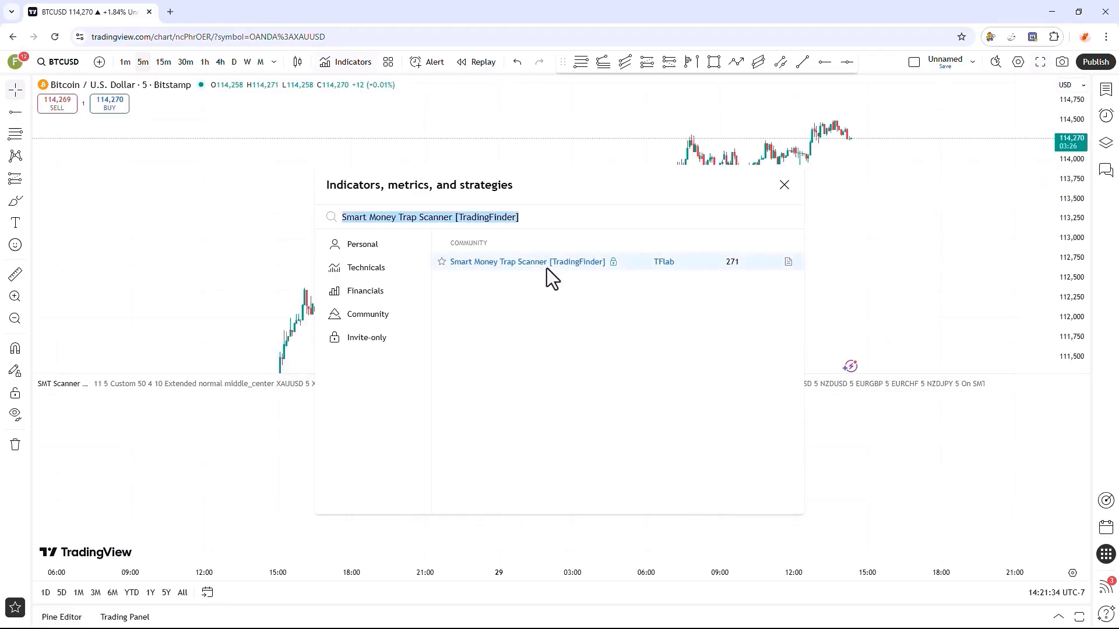
click(442, 262)
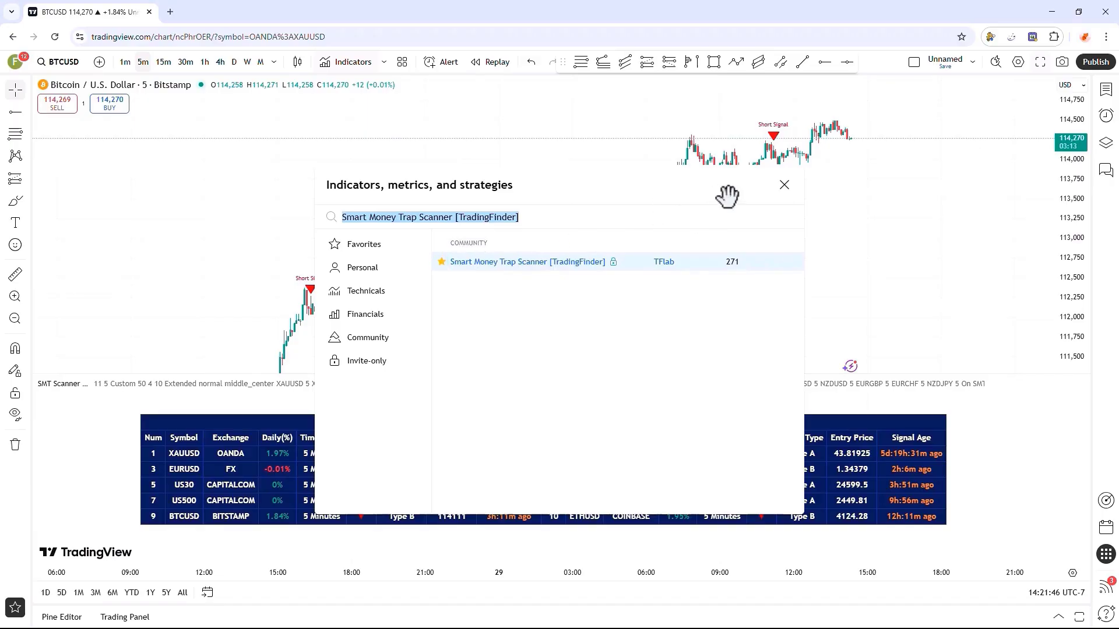
click(783, 185)
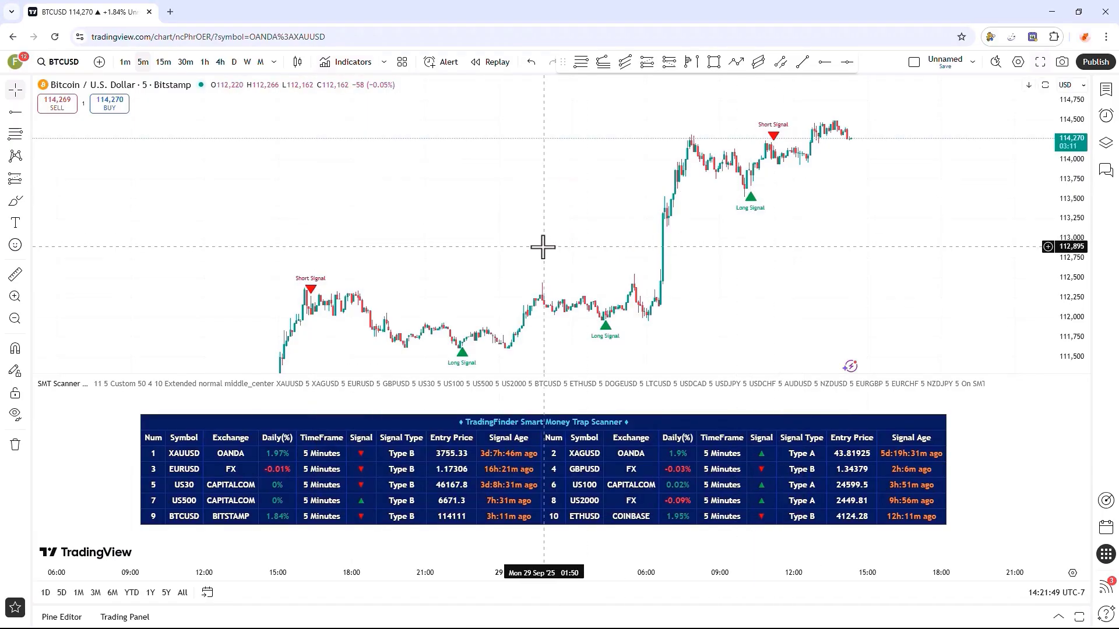
drag(497, 290, 499, 276)
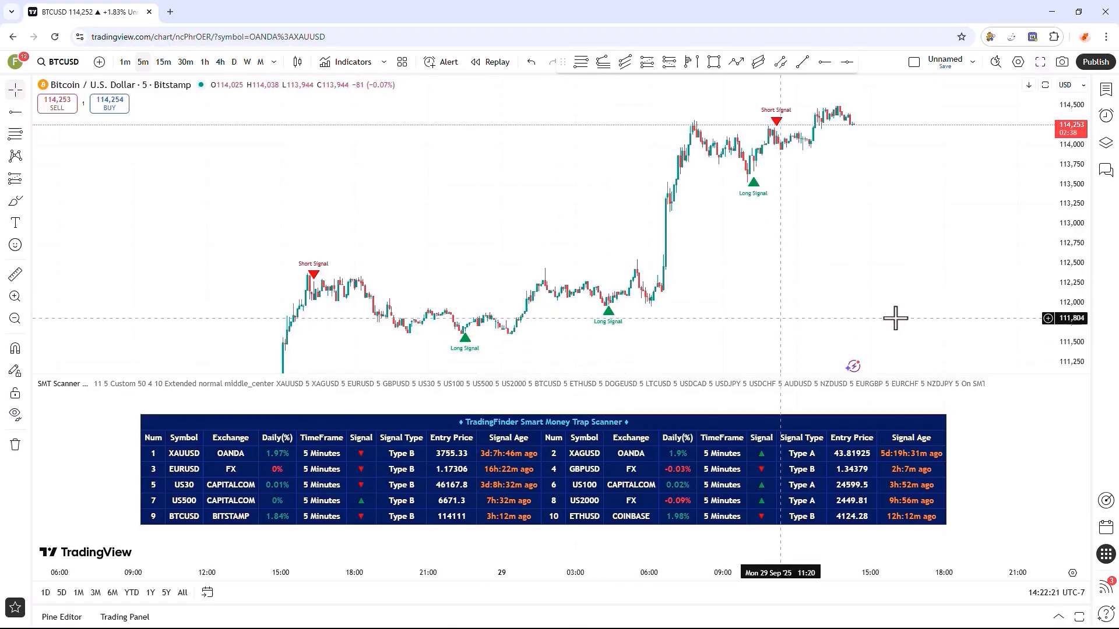
drag(1063, 318, 1055, 193)
drag(725, 315, 653, 278)
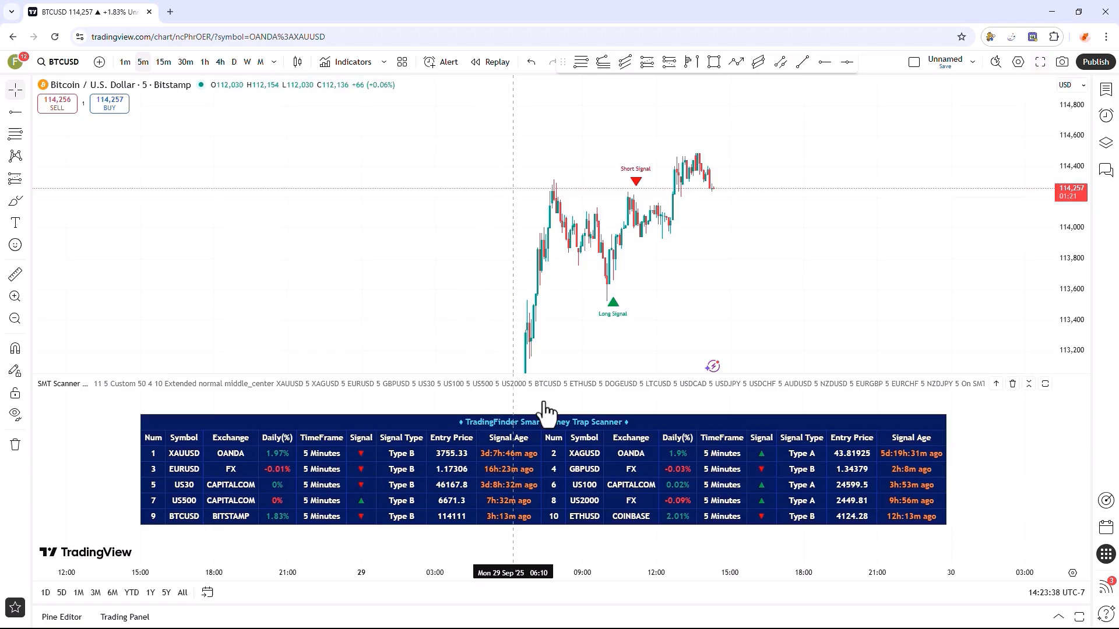
Zoom into the candles around the signals and draw a horizontal ray at 113,774.
drag(592, 574, 292, 529)
drag(389, 364, 631, 357)
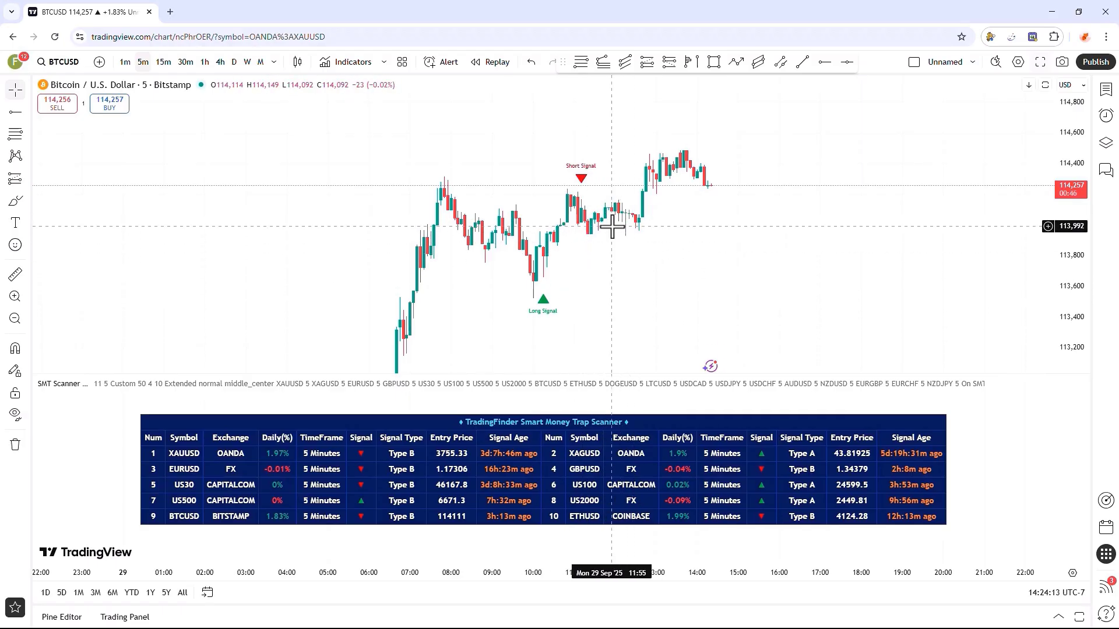
click(15, 296)
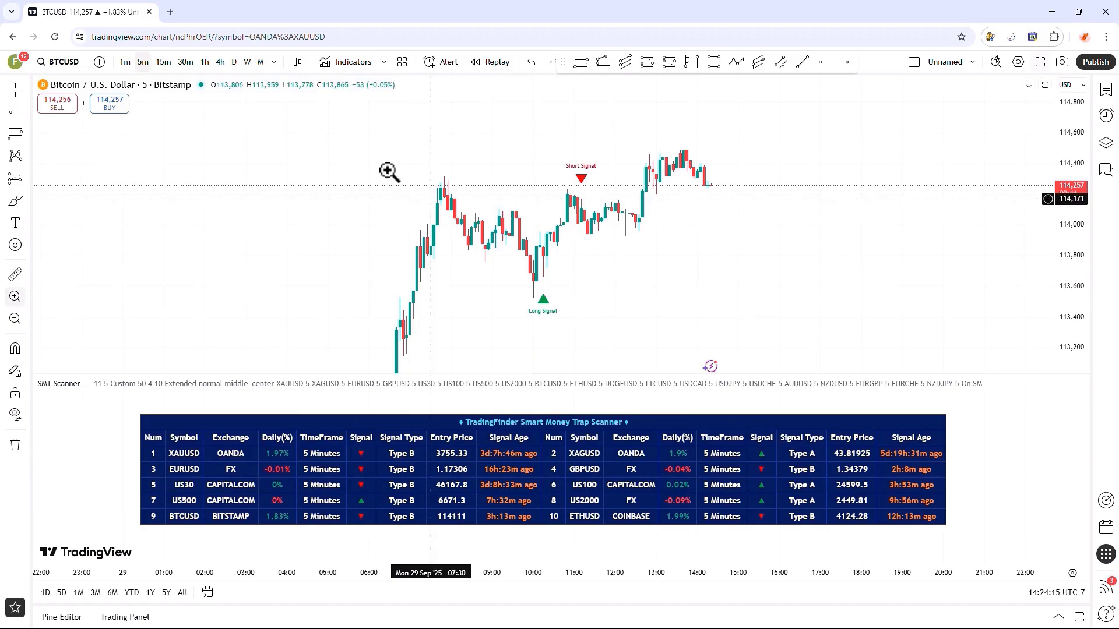
drag(395, 122, 749, 344)
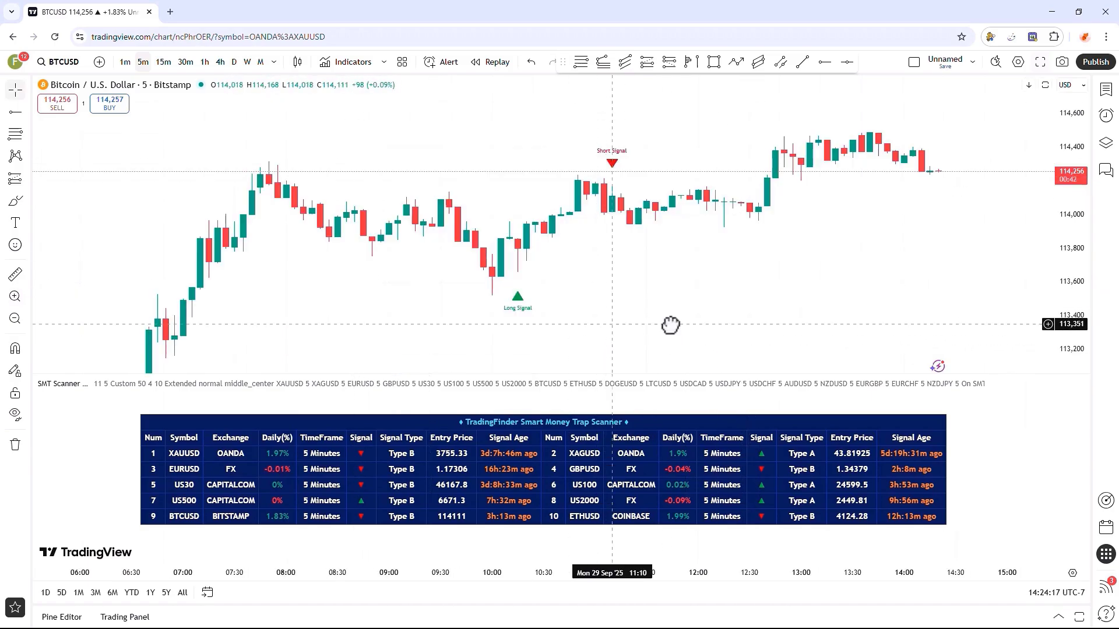
drag(671, 325, 802, 325)
drag(1073, 303, 939, 242)
click(824, 63)
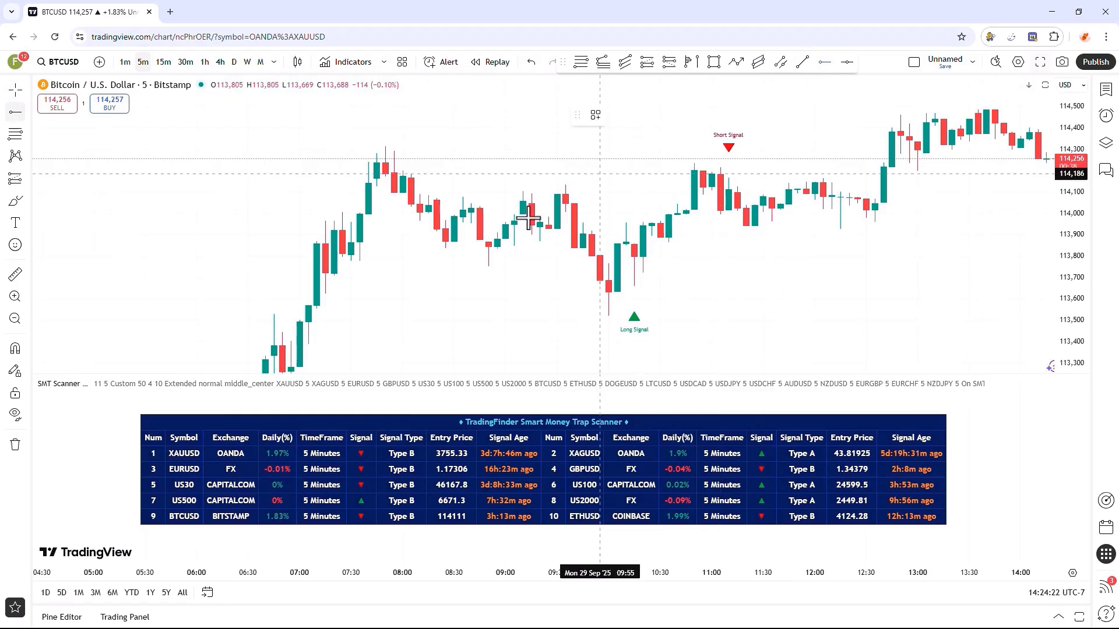
click(488, 262)
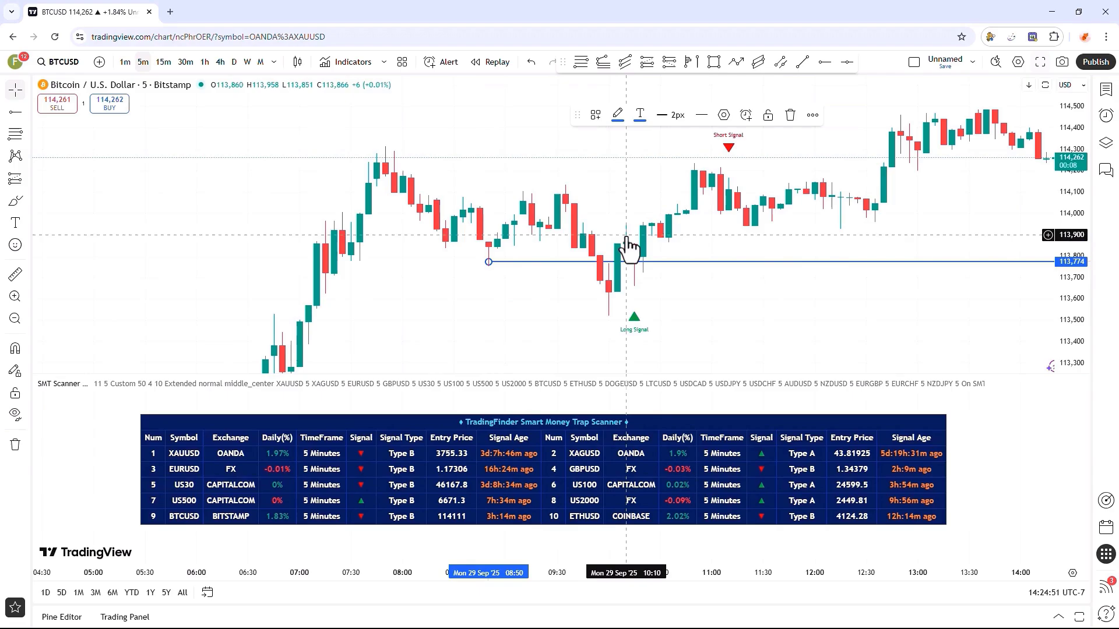
Draw a Fib retracement from 113,535 to 113,960, then reposition the blue ray at 113,753.
click(581, 67)
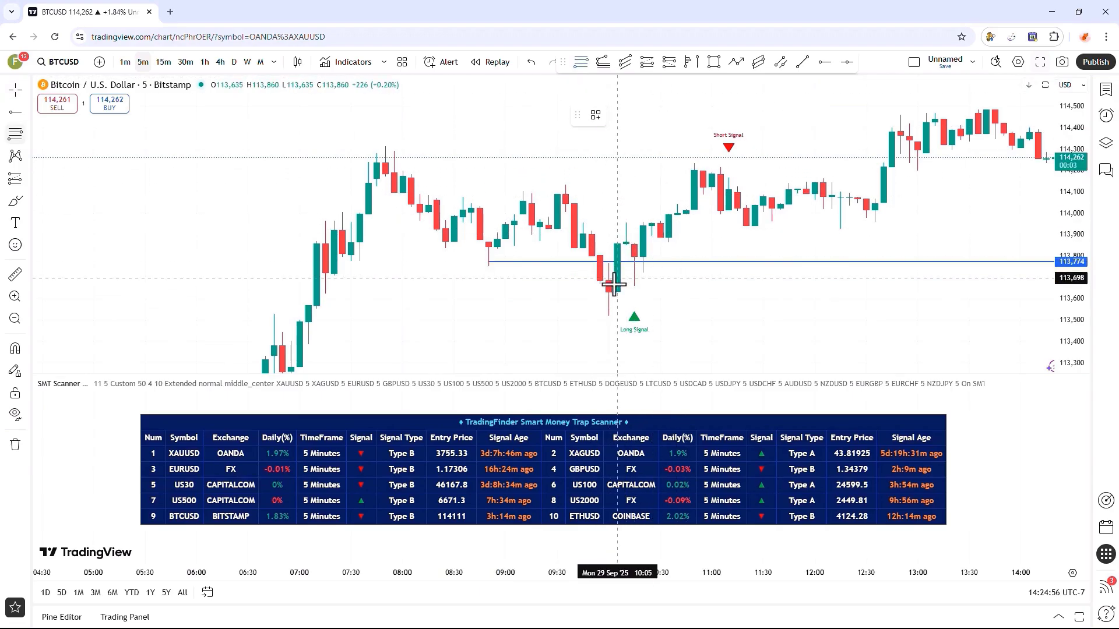
click(607, 314)
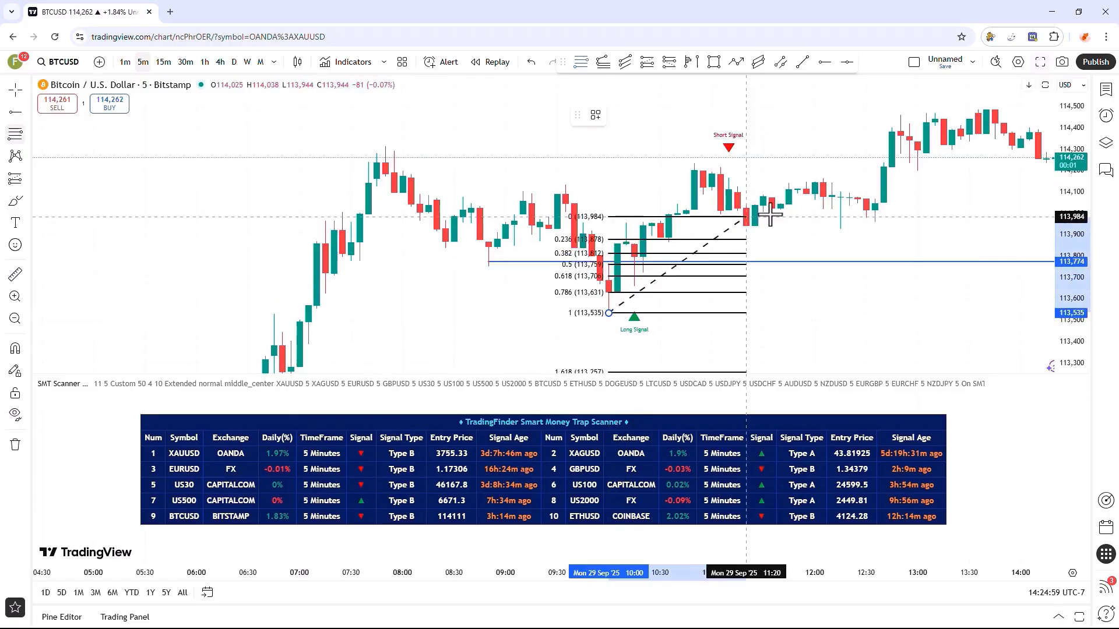
click(806, 222)
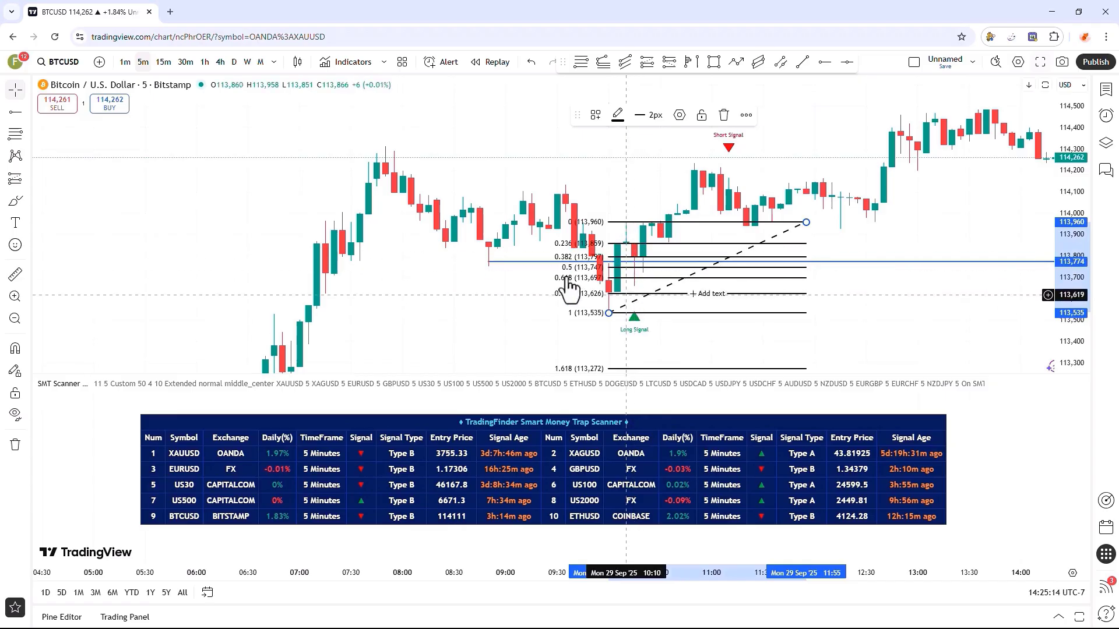
click(489, 267)
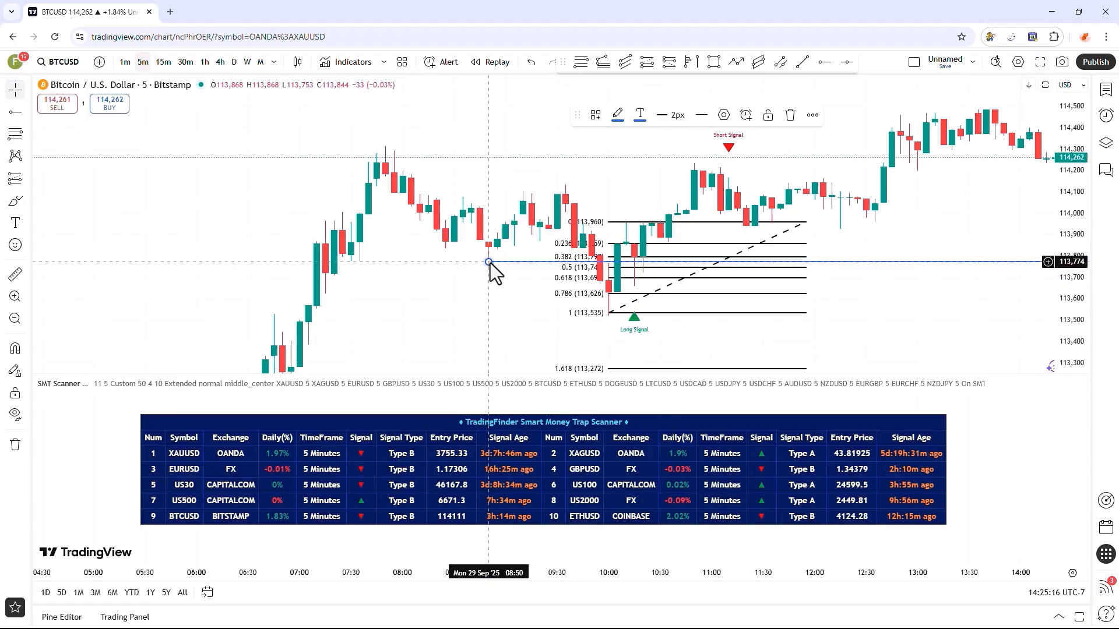
click(489, 267)
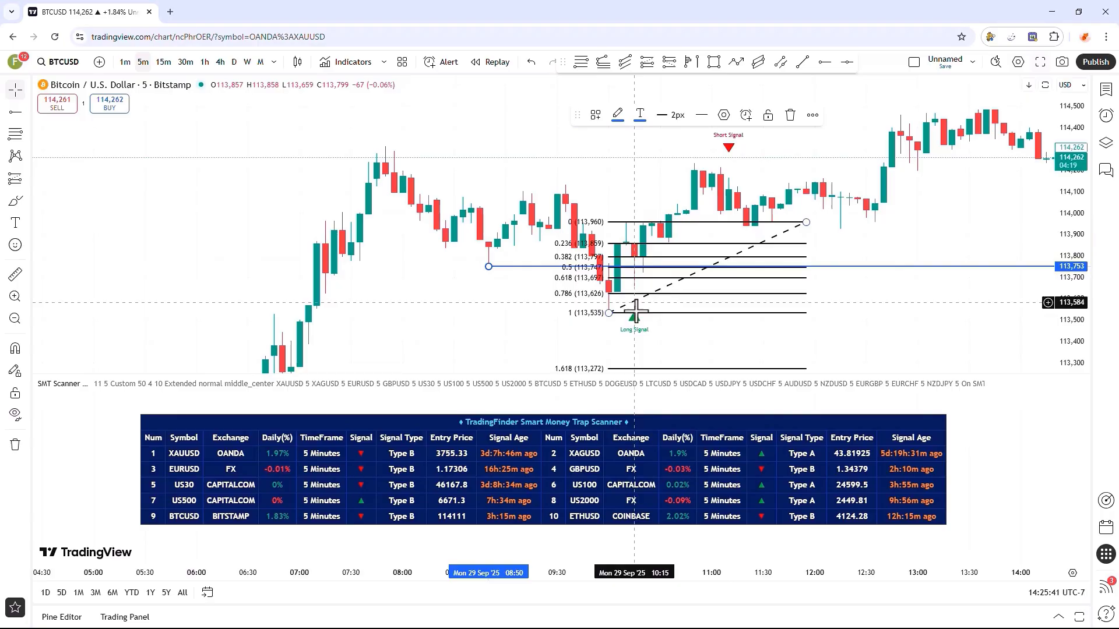
Delete the Fib retracement, enable the magnet, and snap the blue ray to the 114,134 candle high.
click(687, 227)
key(Delete)
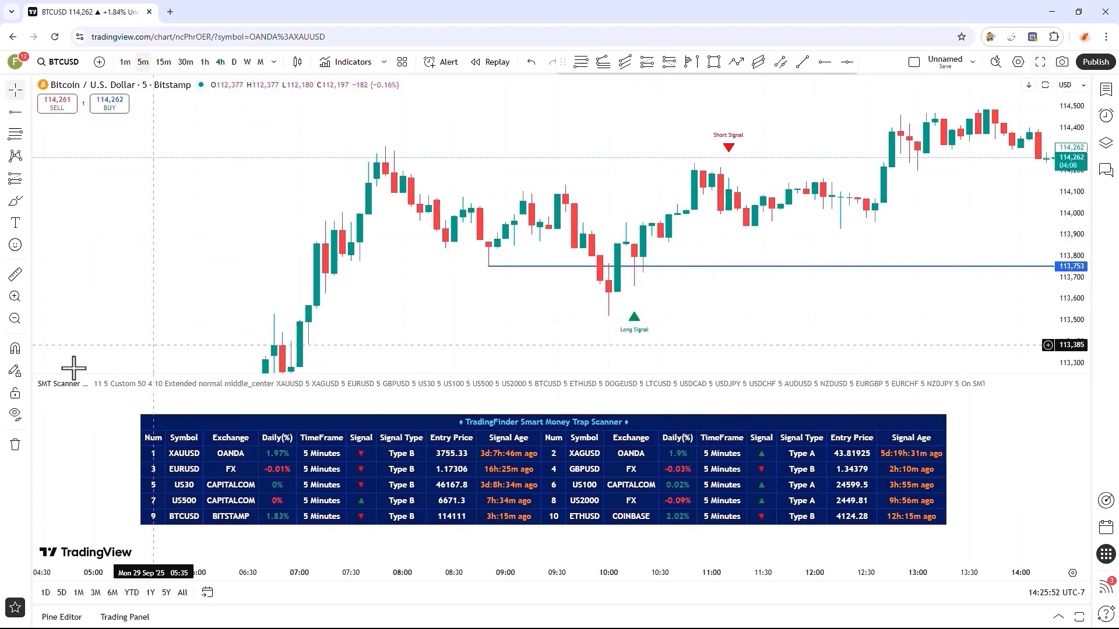
click(18, 350)
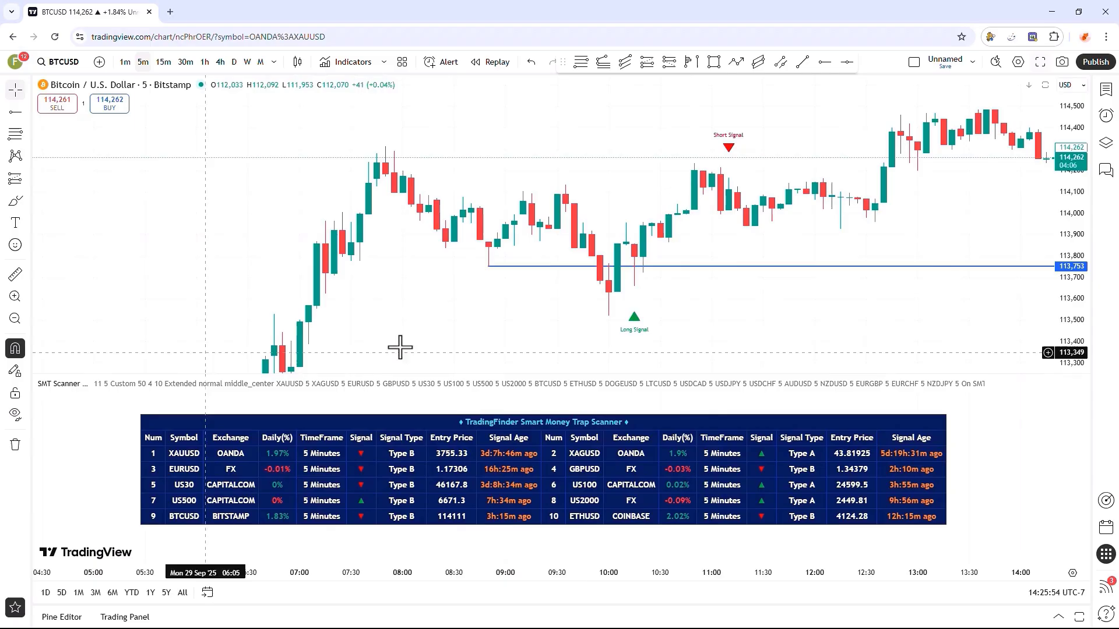
drag(489, 267, 566, 188)
Stretch the chart and draw a Fib retracement from 114,216 down to 113,998.
drag(654, 280, 519, 255)
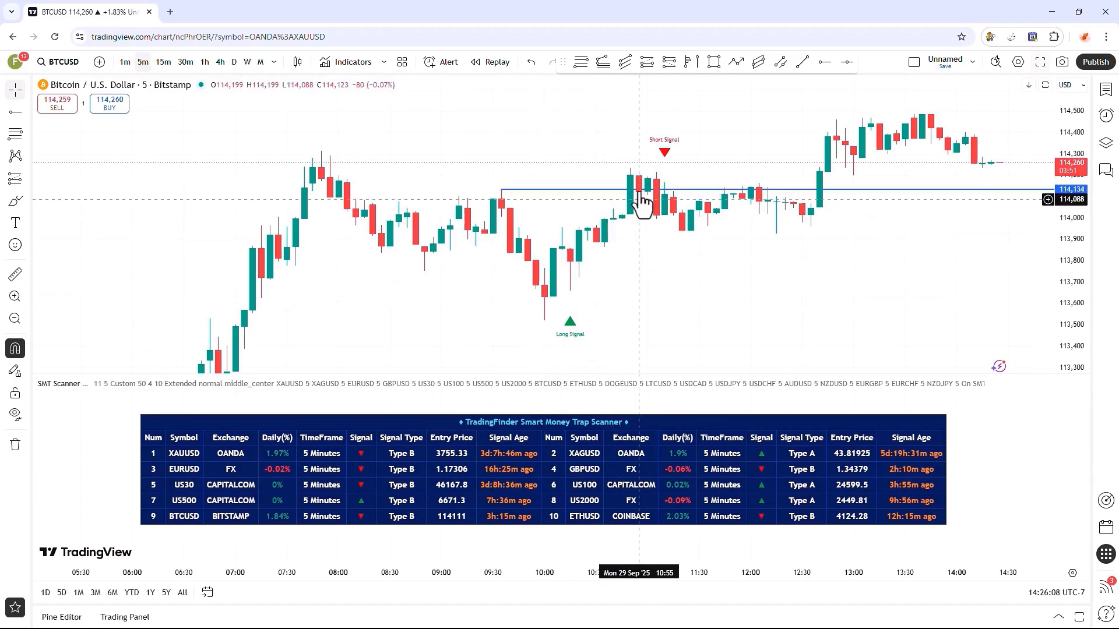
drag(1064, 265, 1062, 198)
drag(796, 290, 726, 377)
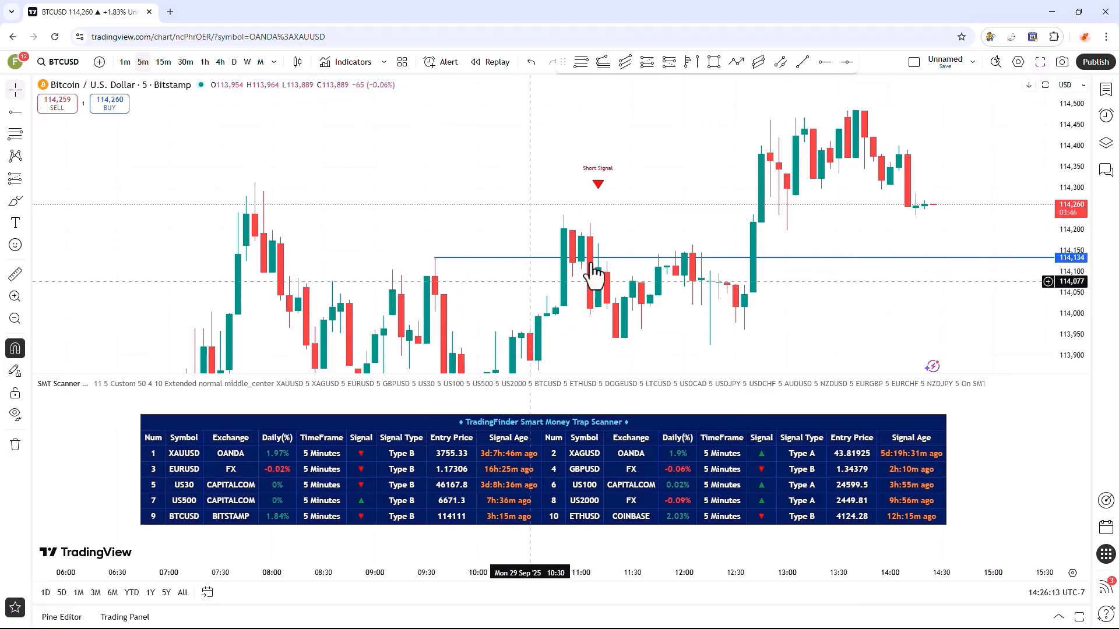
drag(568, 290, 561, 267)
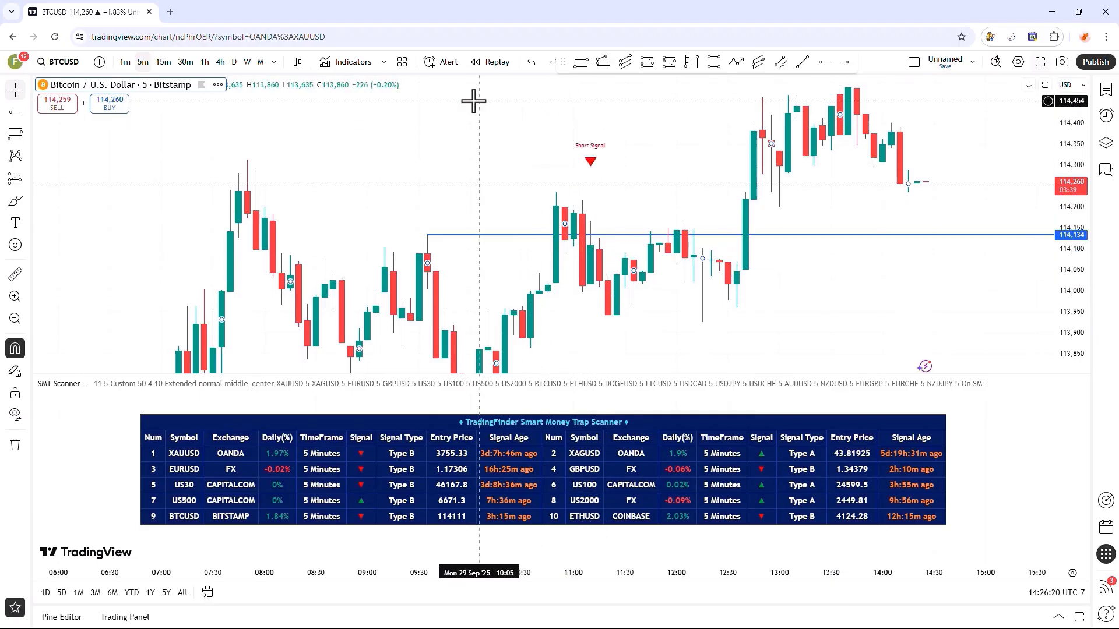
click(583, 167)
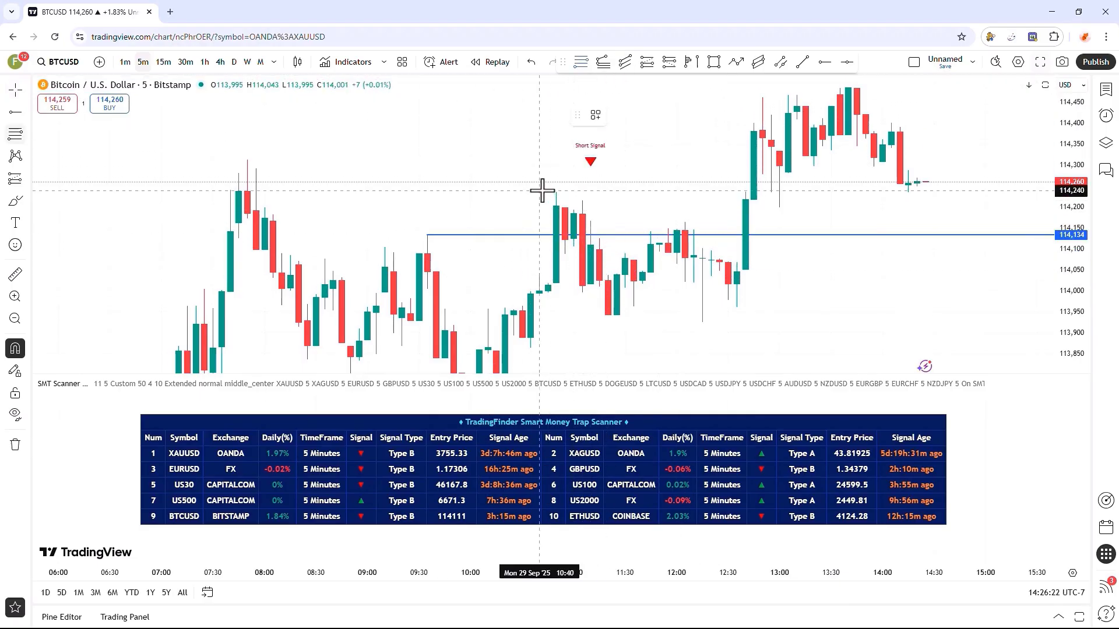
click(583, 200)
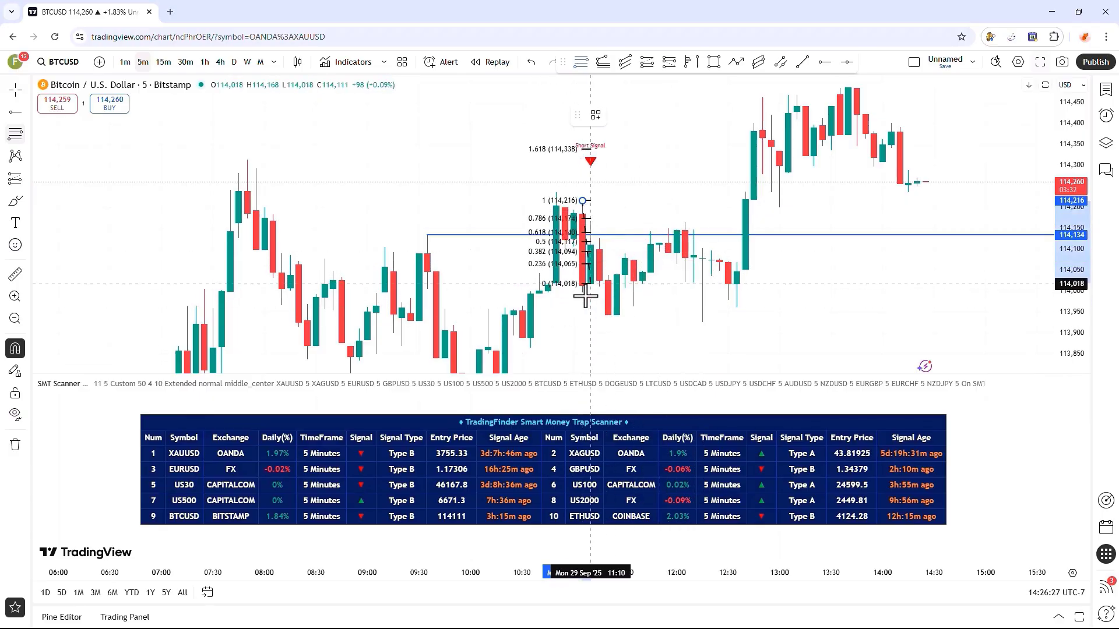
click(797, 292)
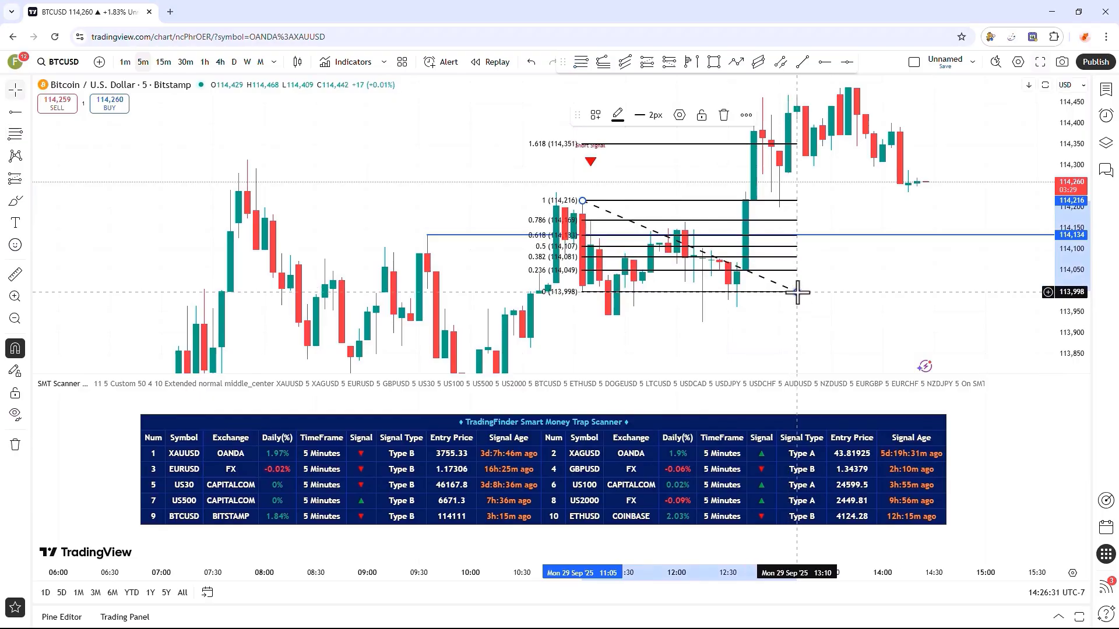
click(769, 303)
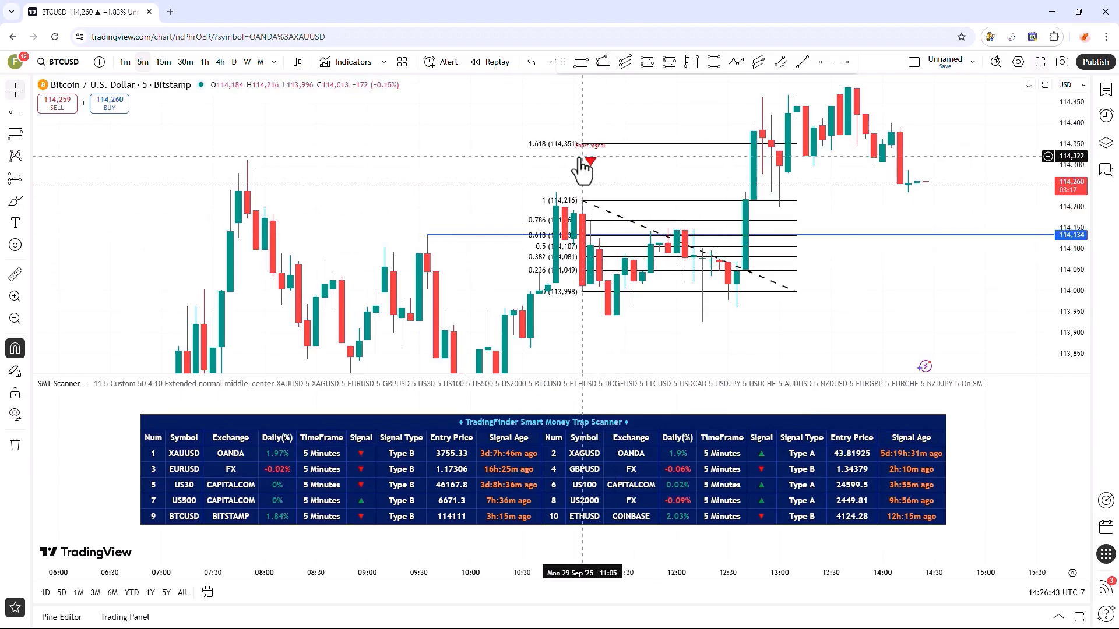
Delete the Fibonacci retracement and the blue horizontal line at 114,134.
click(626, 291)
key(Delete)
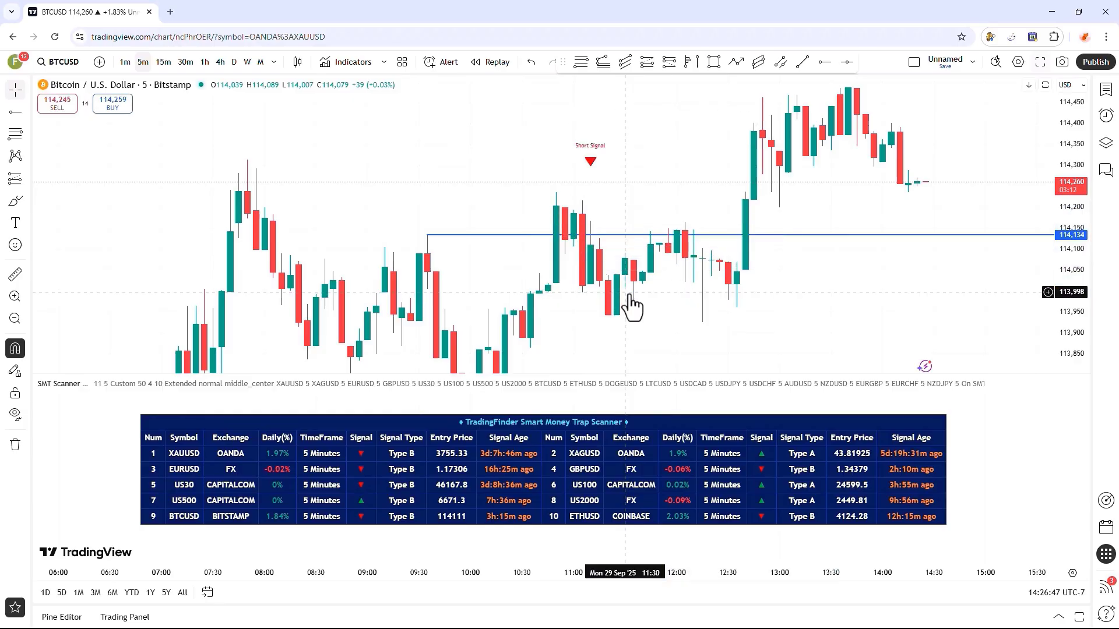
click(542, 234)
key(Delete)
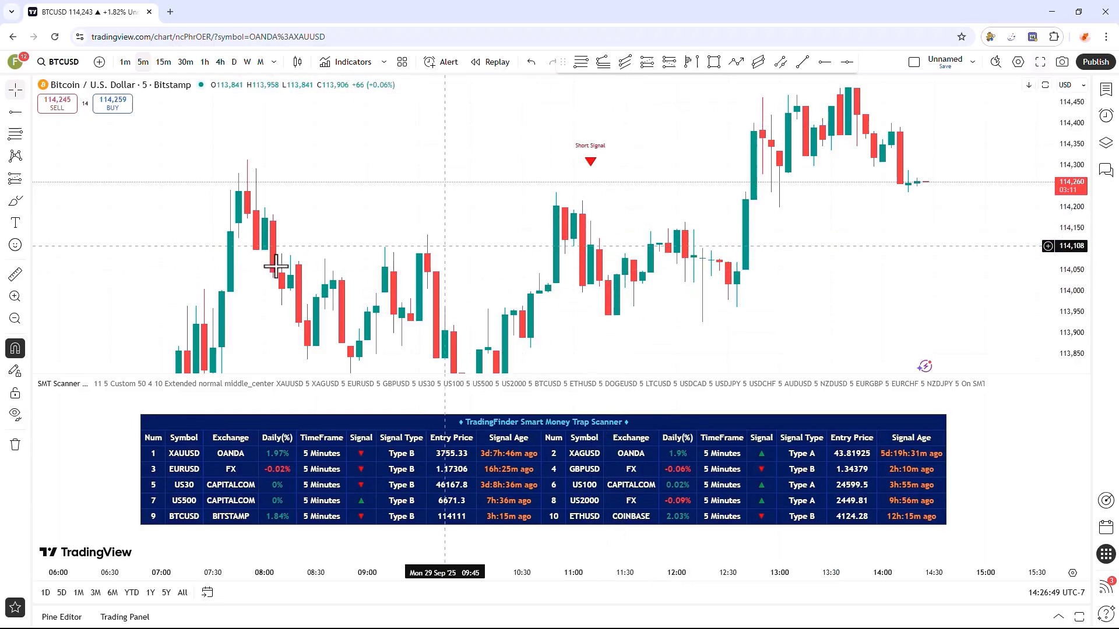
Zoom out to show more candles and Long Signals, then open the SMT Scanner TFlab settings.
click(18, 319)
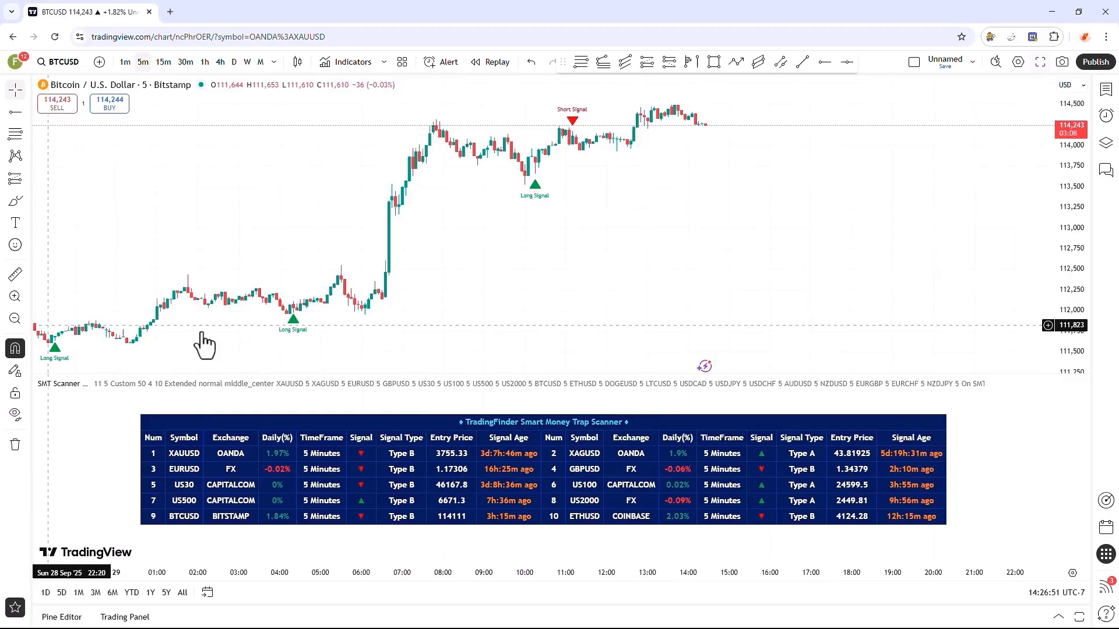
drag(387, 317, 616, 288)
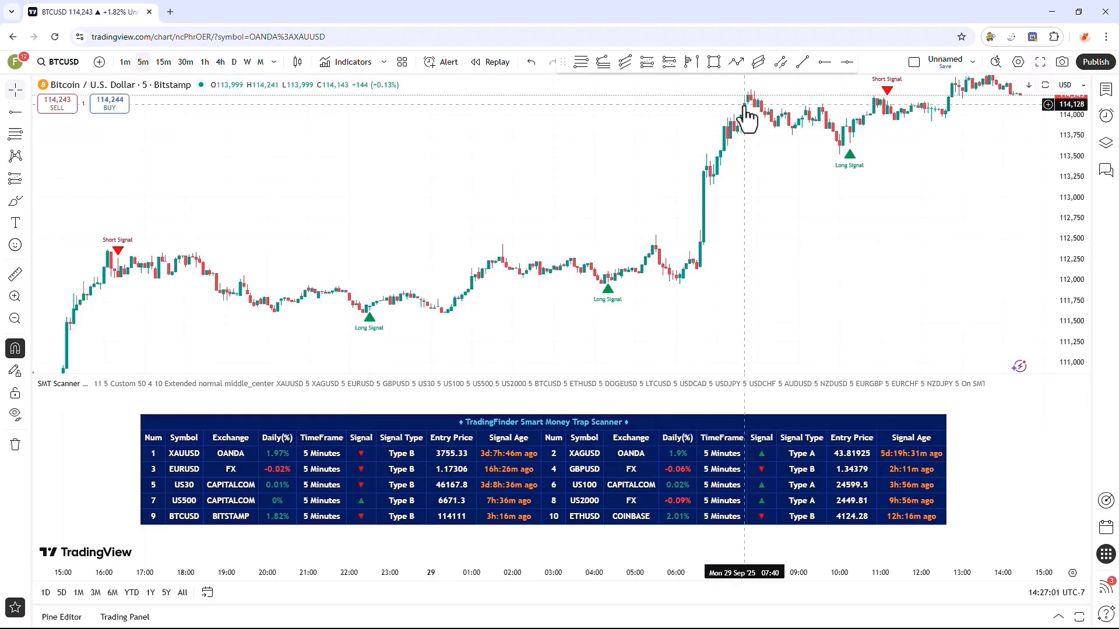
drag(749, 112, 574, 245)
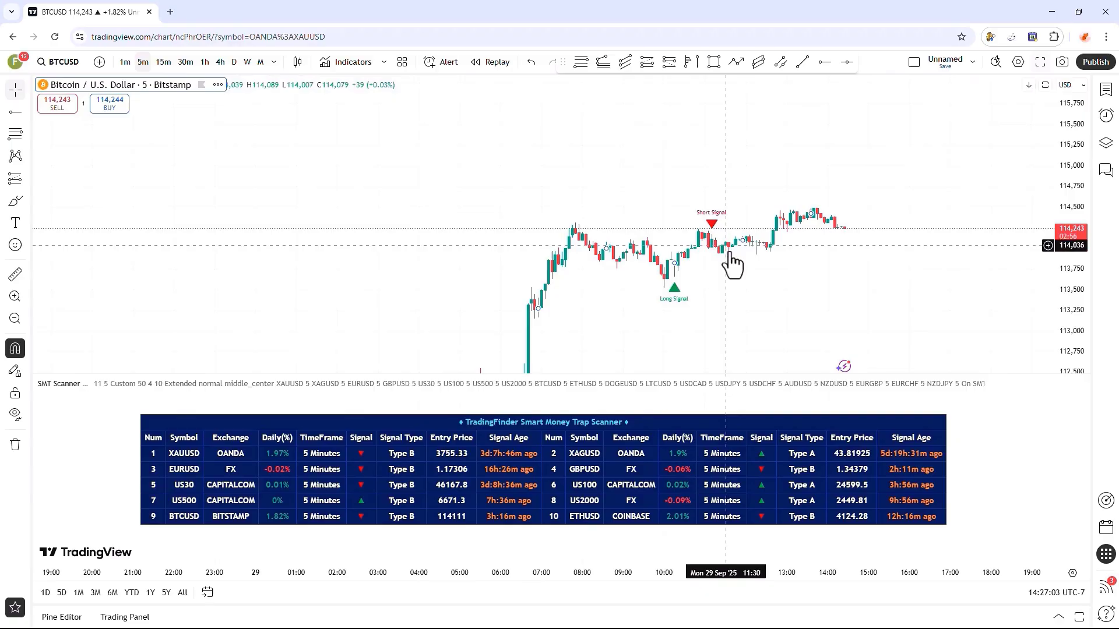
drag(477, 303, 733, 153)
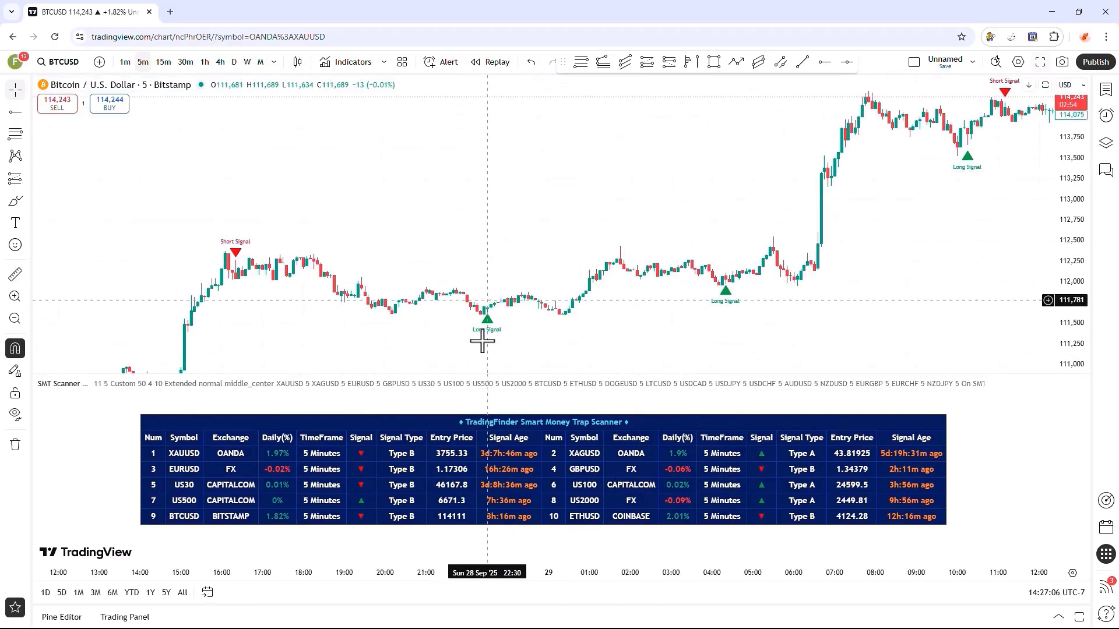
drag(434, 572, 639, 357)
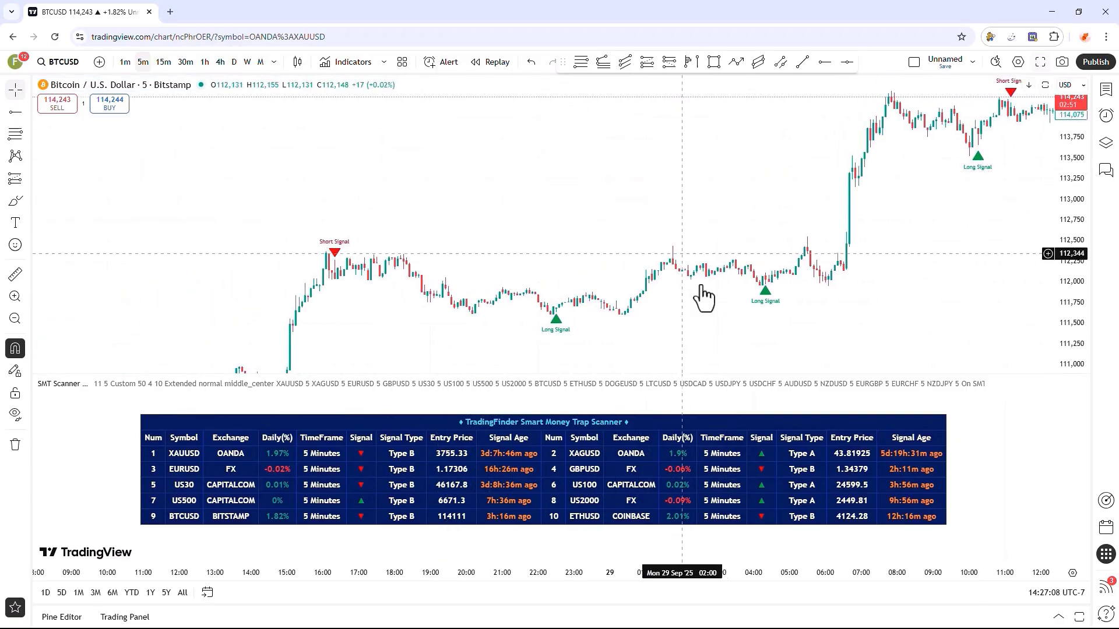
click(943, 385)
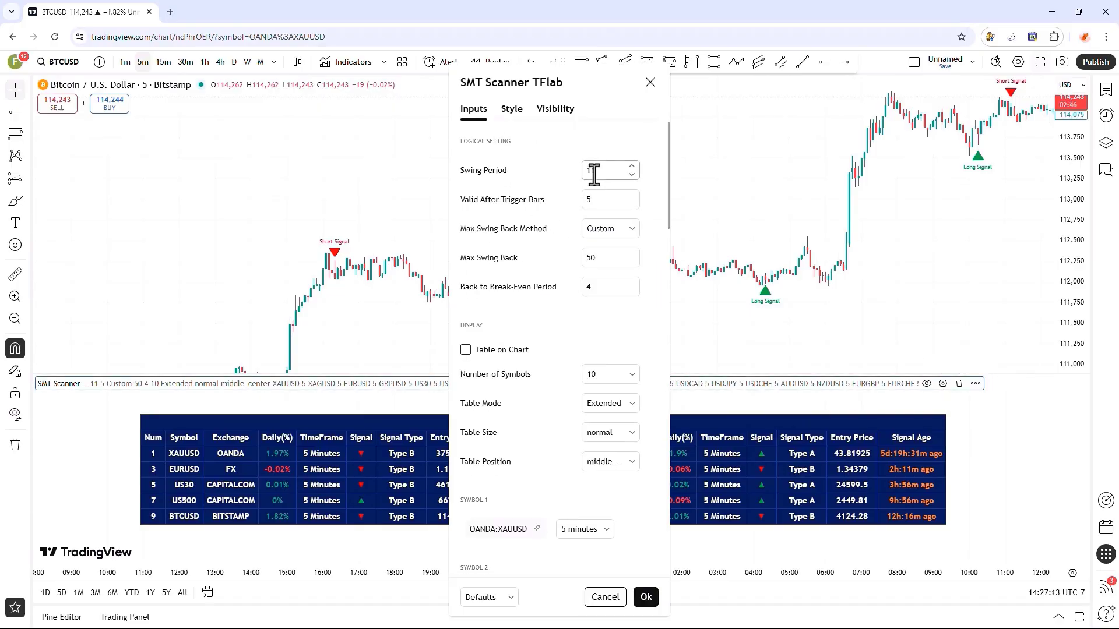
scroll(593, 179, down, 7)
scroll(593, 179, up, 7)
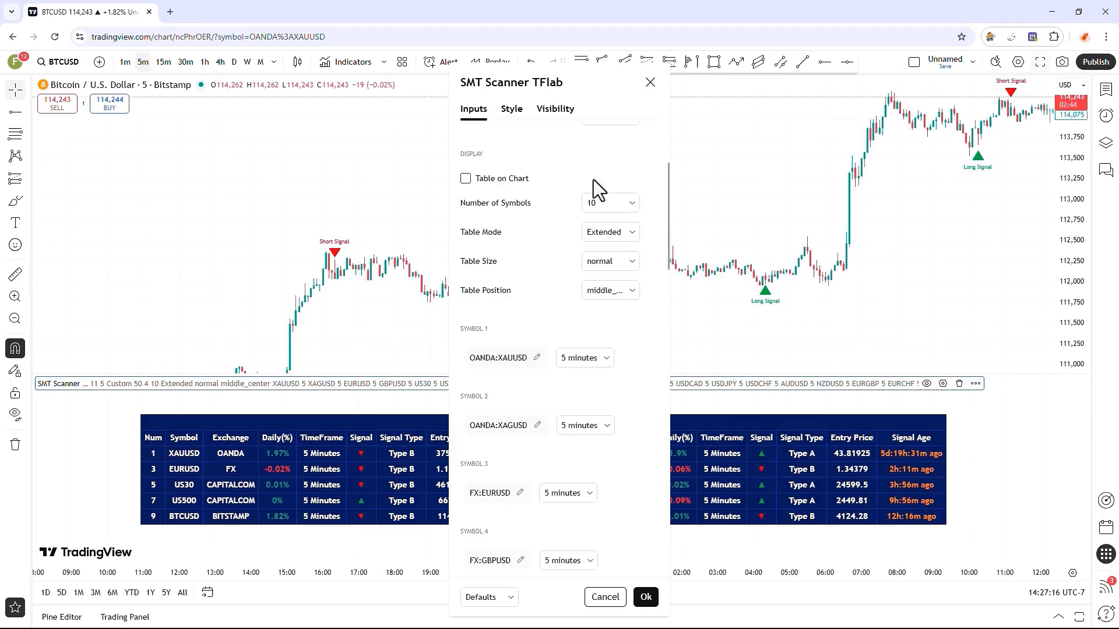
click(593, 179)
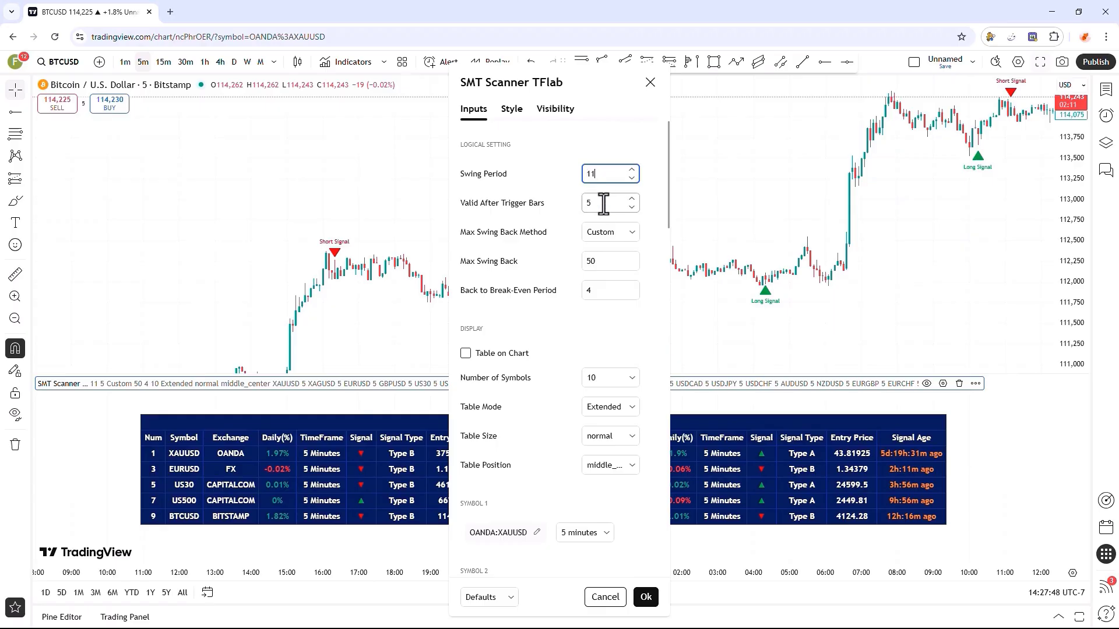
click(604, 203)
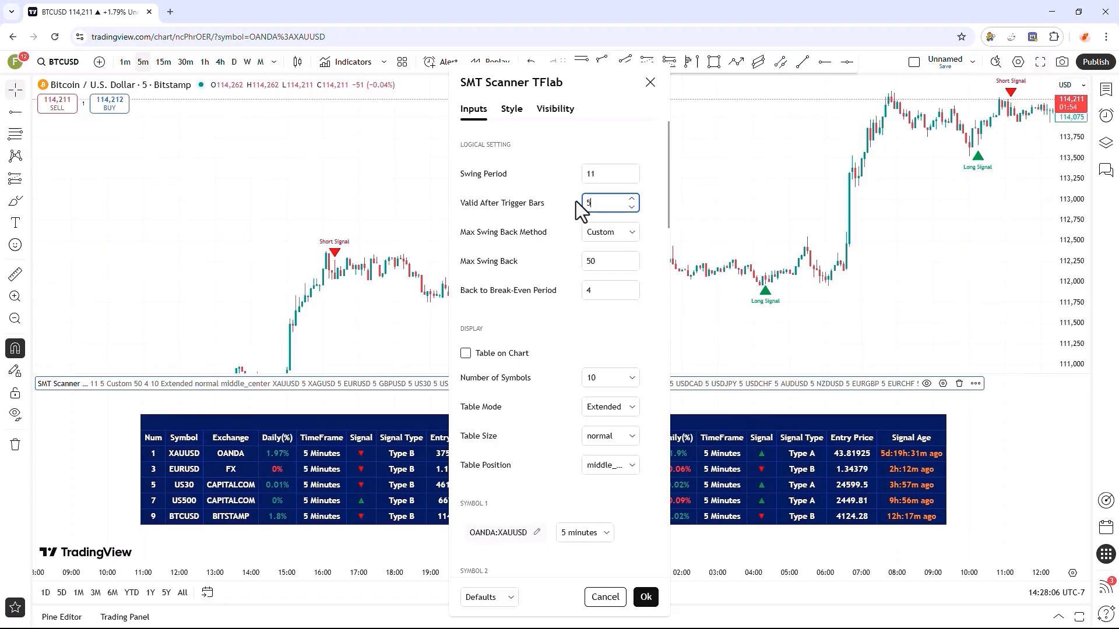
text(5)
Keep Max Swing Back Method at Custom and review the Max Swing Back and Break-Even fields.
click(591, 233)
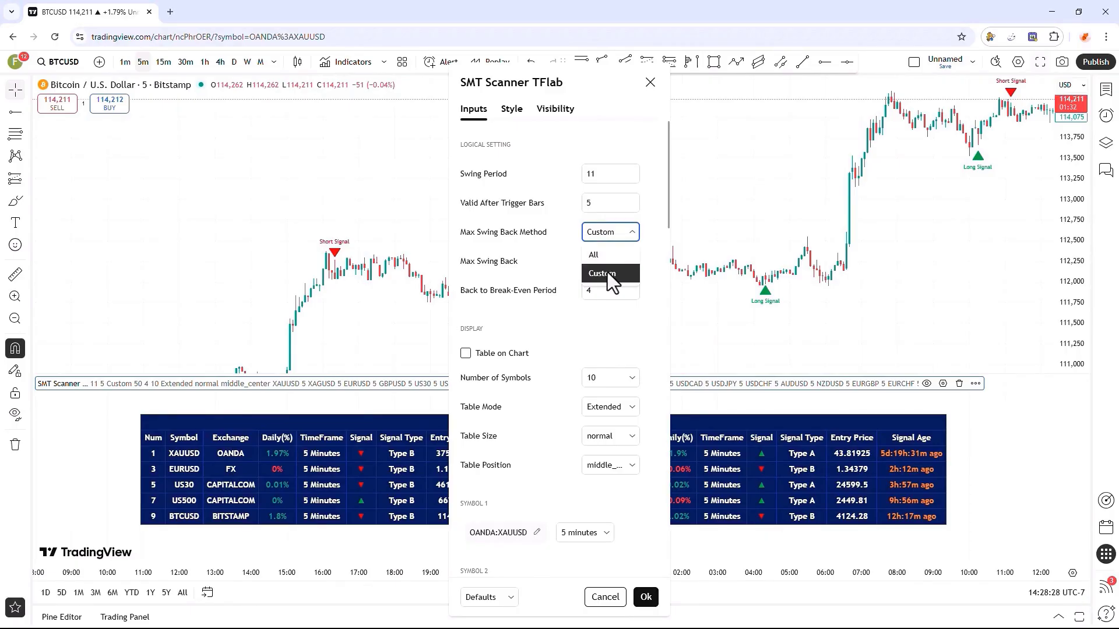
click(607, 271)
click(600, 263)
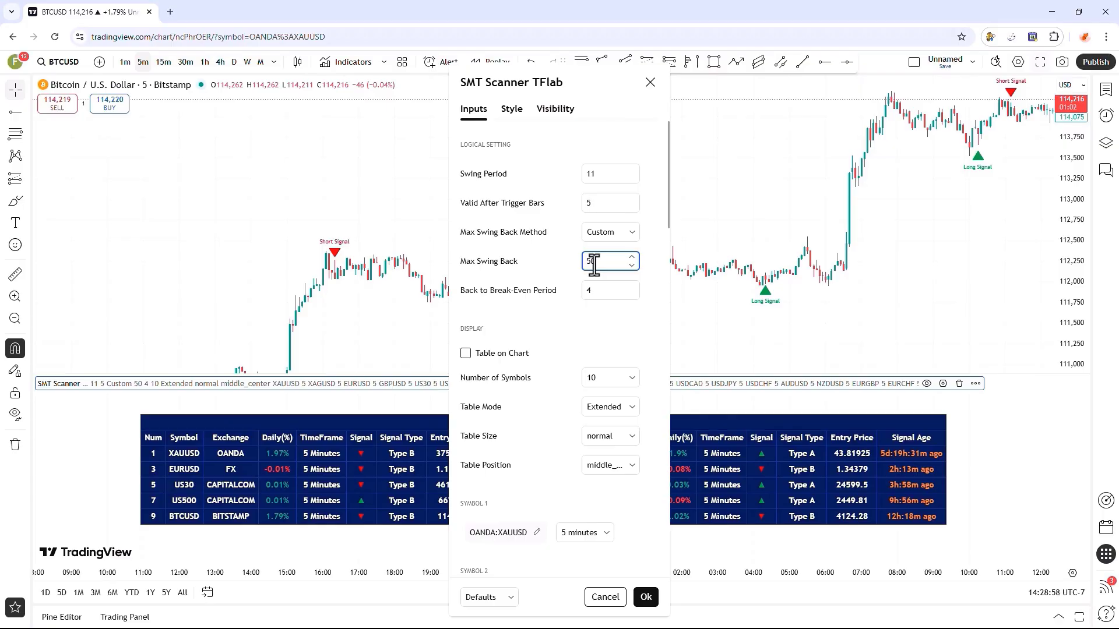
click(602, 290)
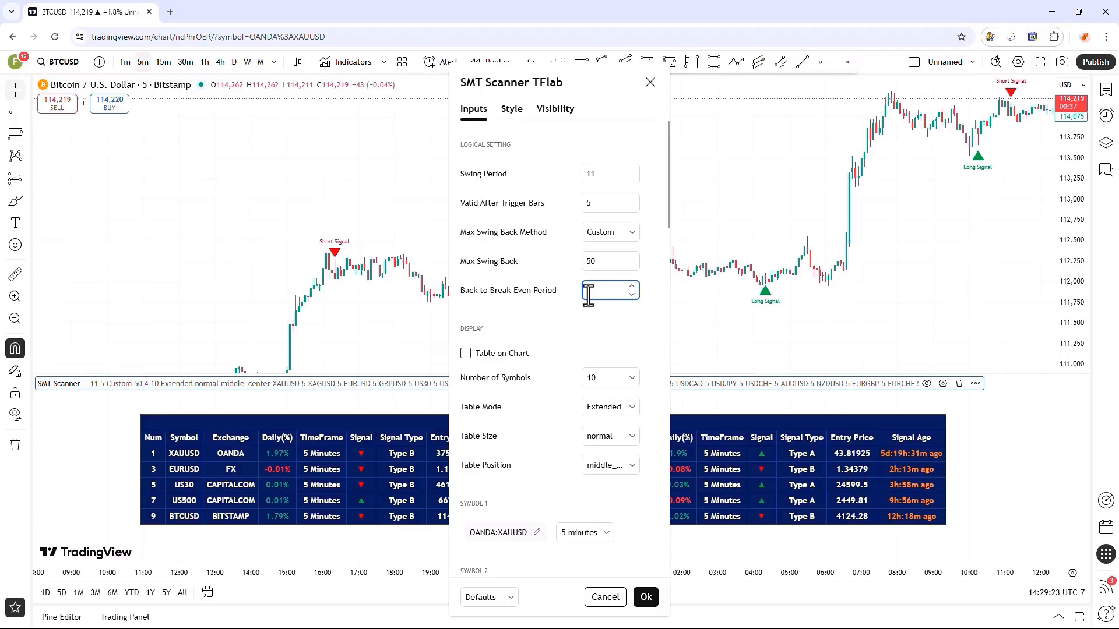
scroll(579, 296, down, 3)
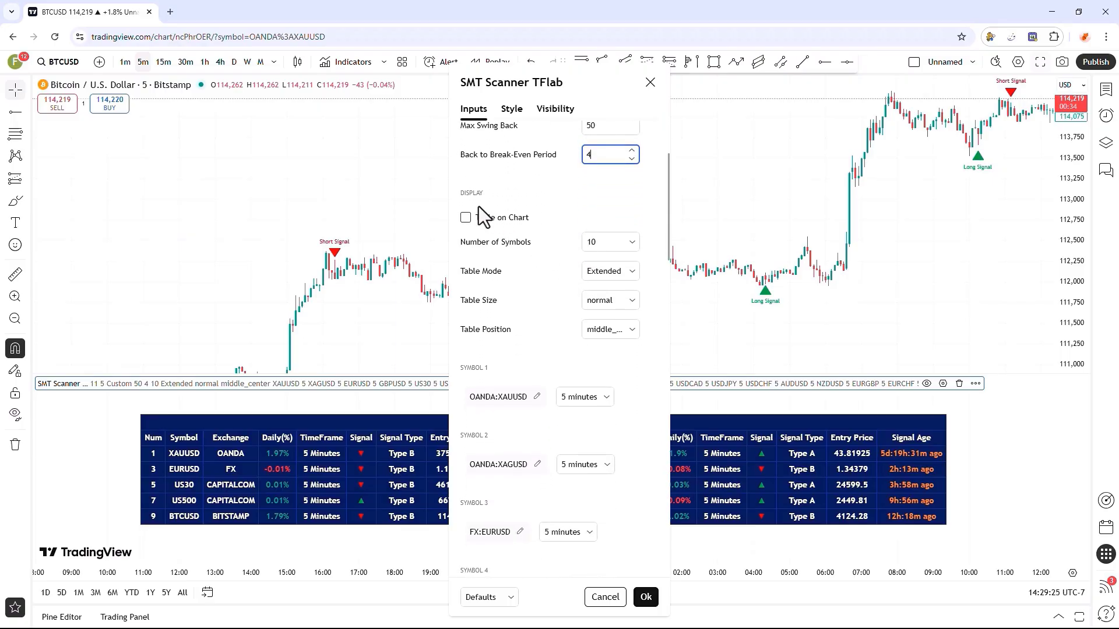
Close the settings and zoom into the 07:00–15:00 candles, stretched taller on the price axis.
click(650, 83)
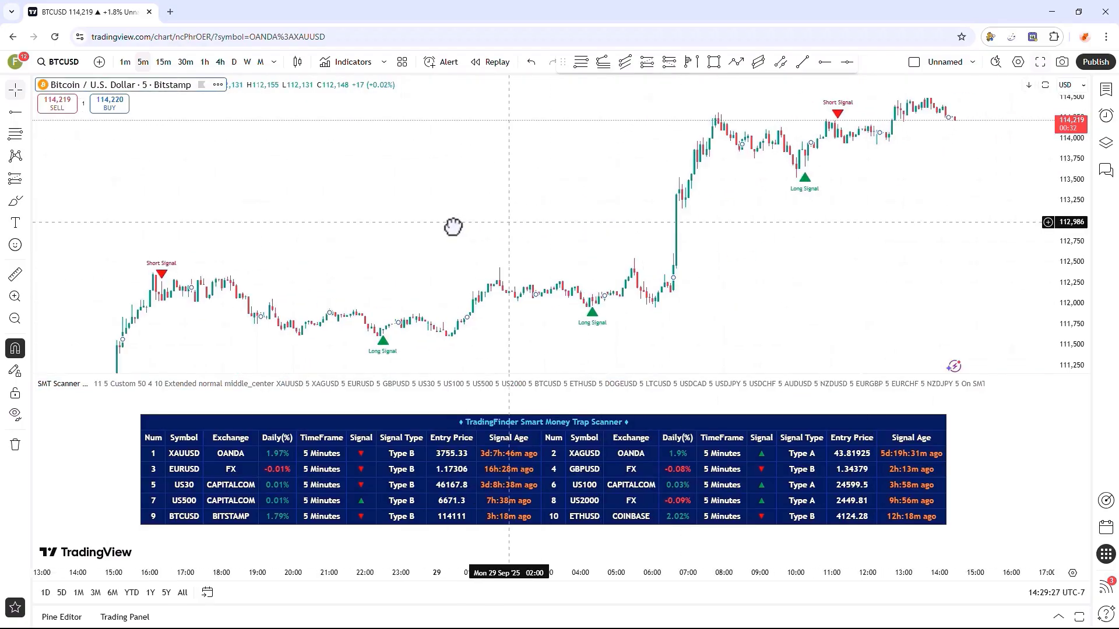
click(15, 296)
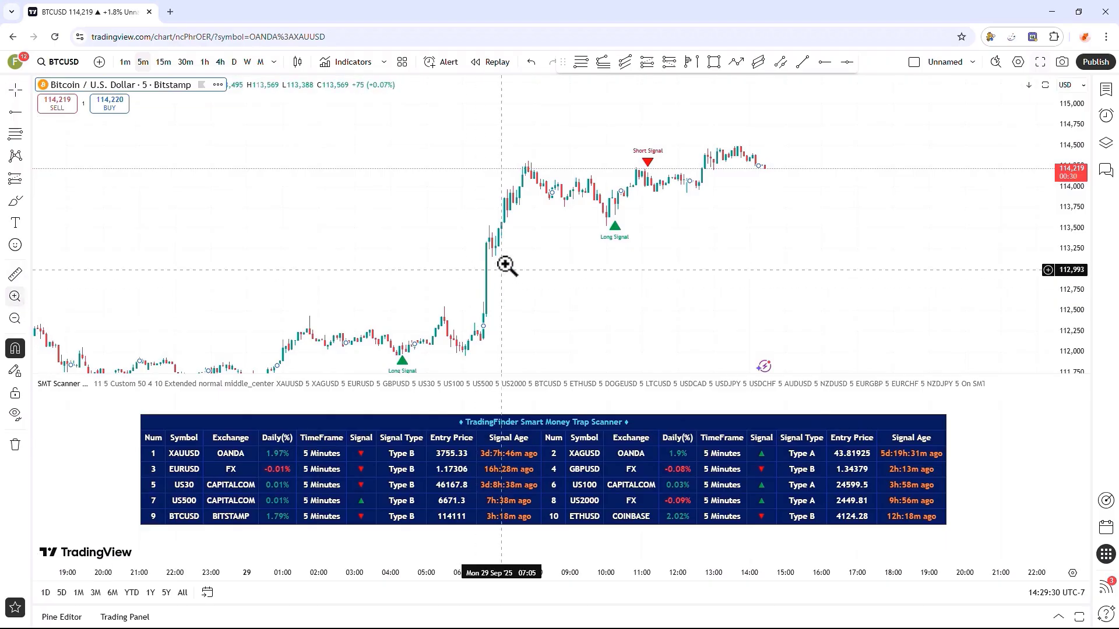
drag(501, 267, 775, 102)
drag(1066, 282, 1051, 184)
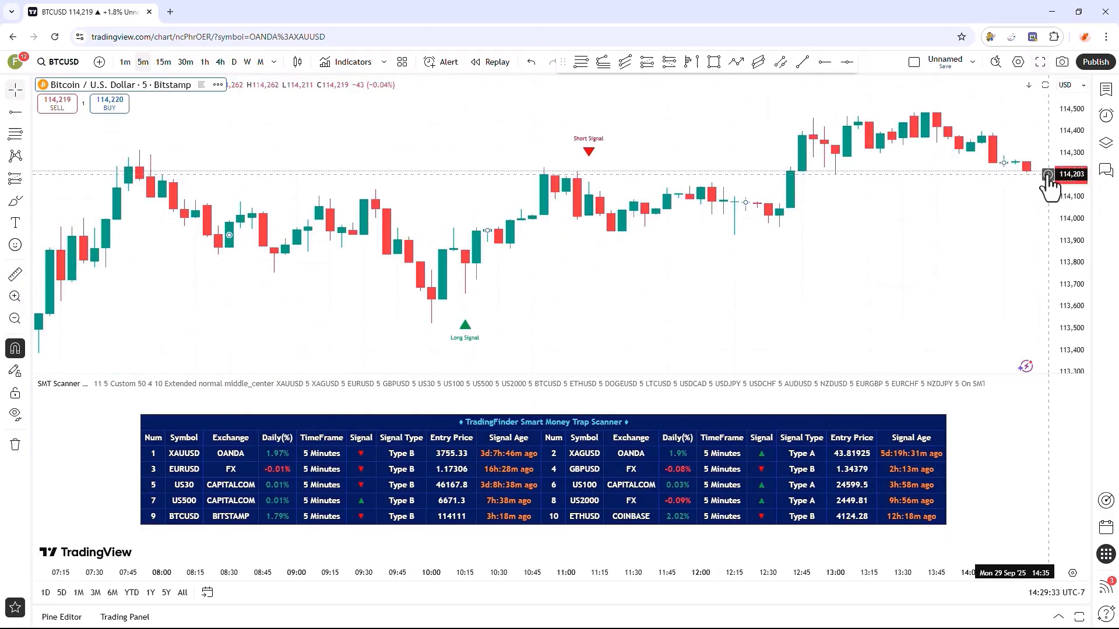
drag(838, 260, 968, 260)
drag(1056, 302, 779, 287)
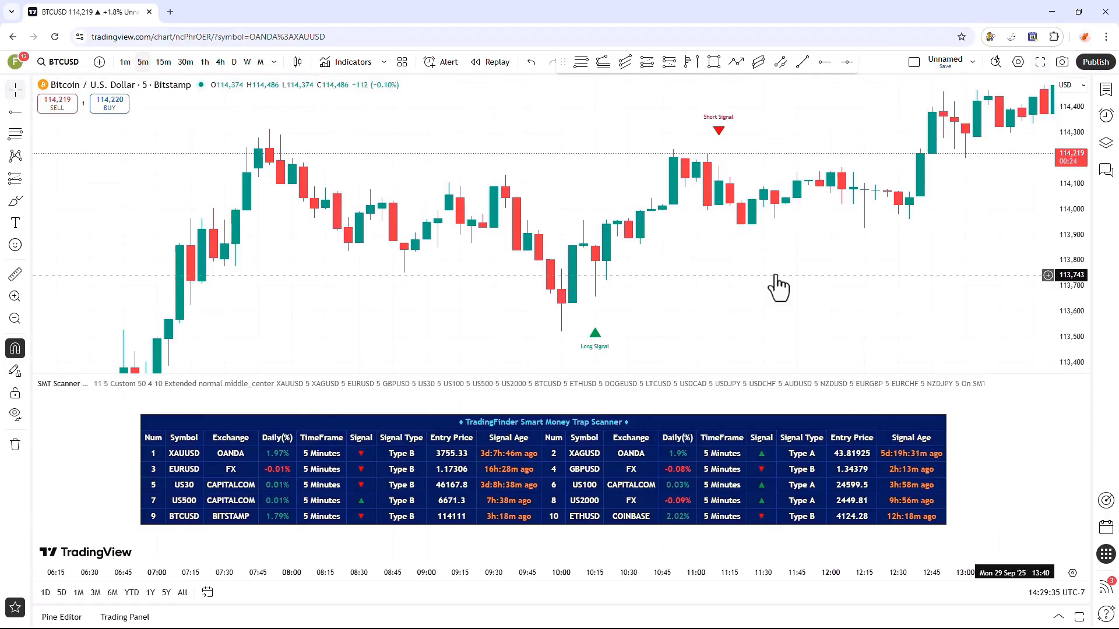
Draw a horizontal ray at 113,753.
click(823, 63)
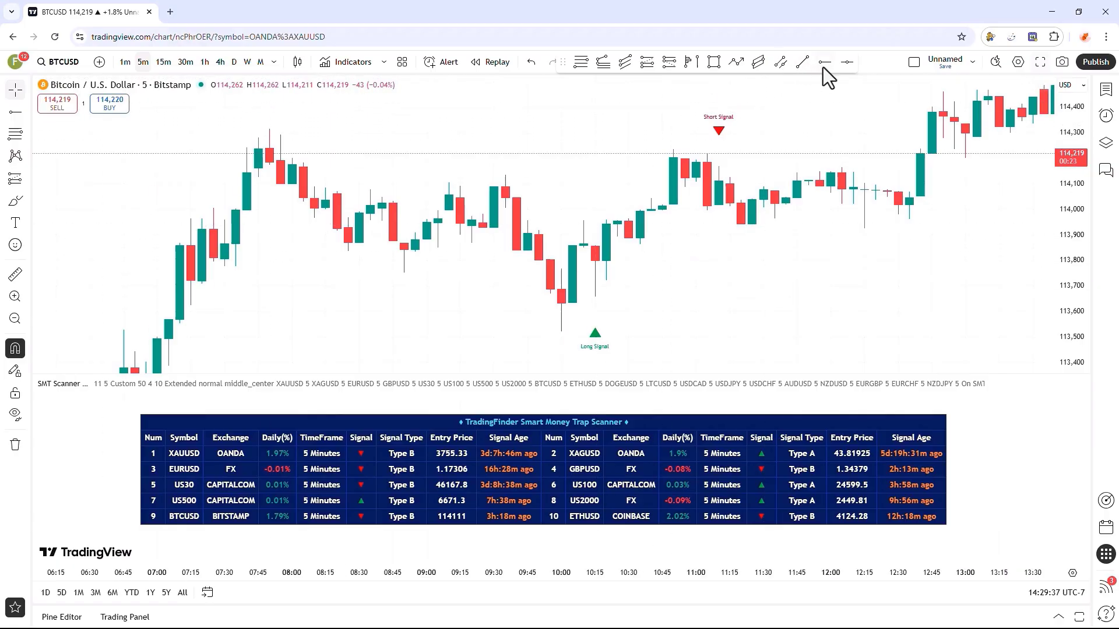
click(403, 273)
click(630, 105)
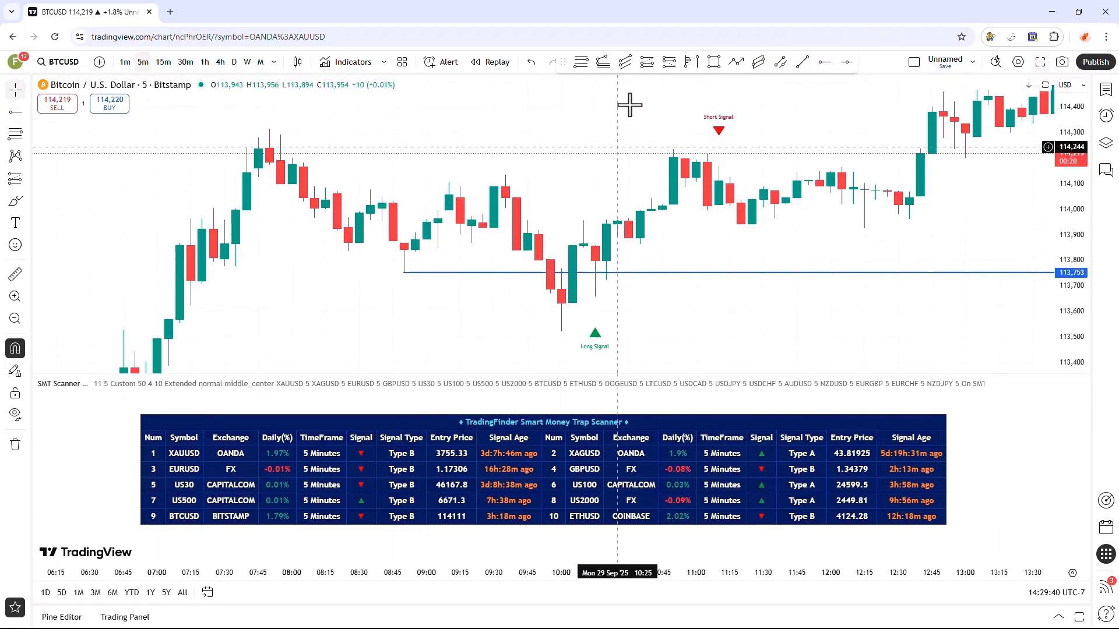
Reopen the SMT Scanner settings, moved left, and check Valid After Trigger Bars and Break-Even Period.
click(944, 384)
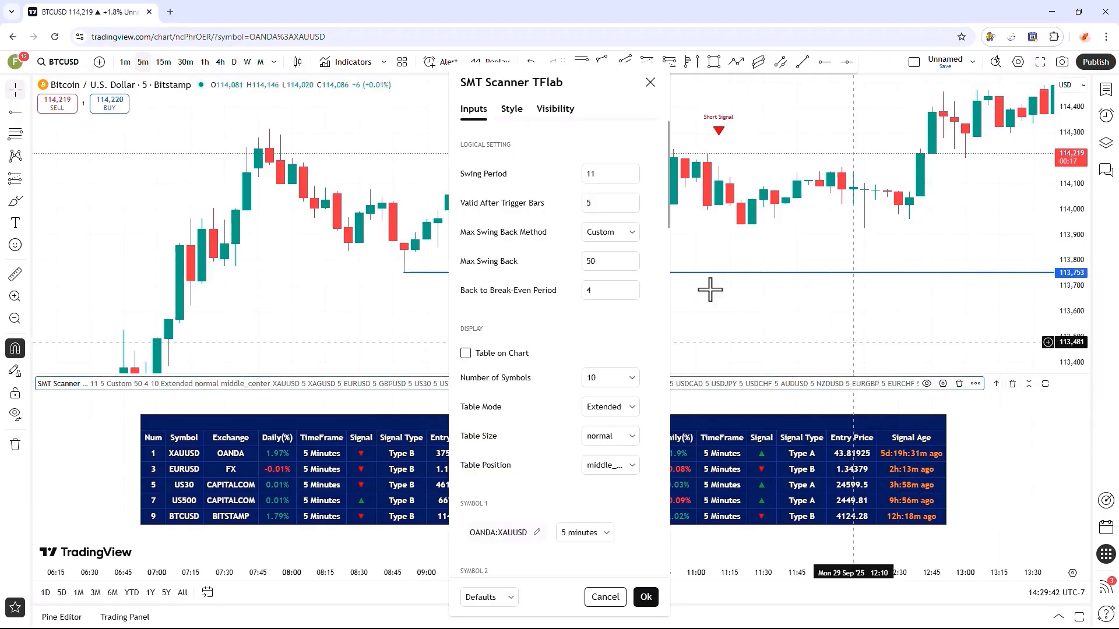
drag(562, 88, 172, 67)
click(265, 198)
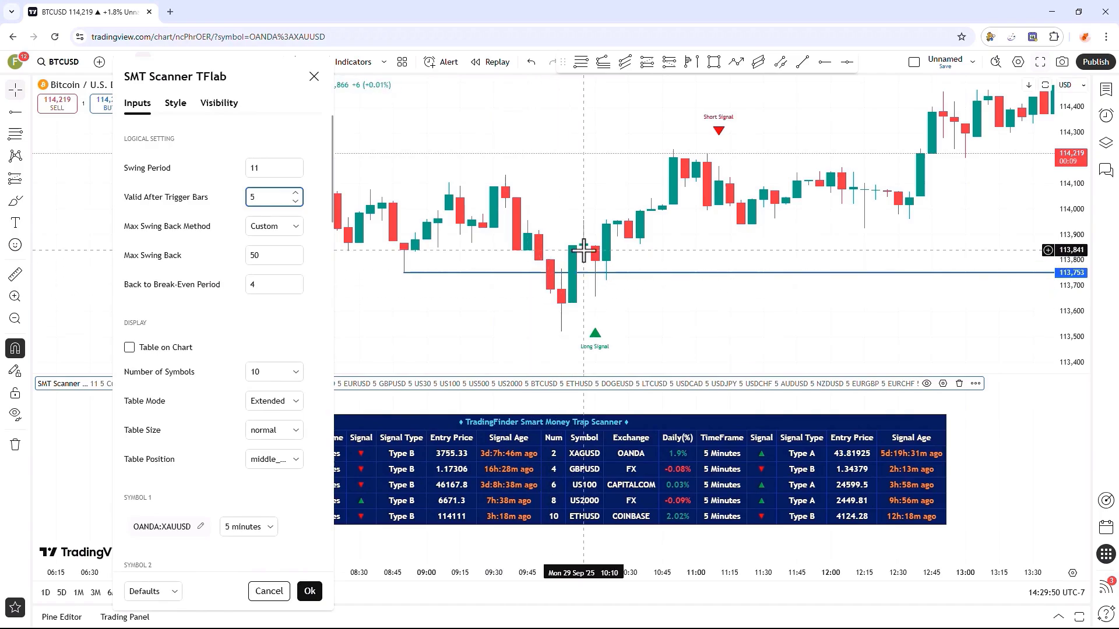
click(264, 287)
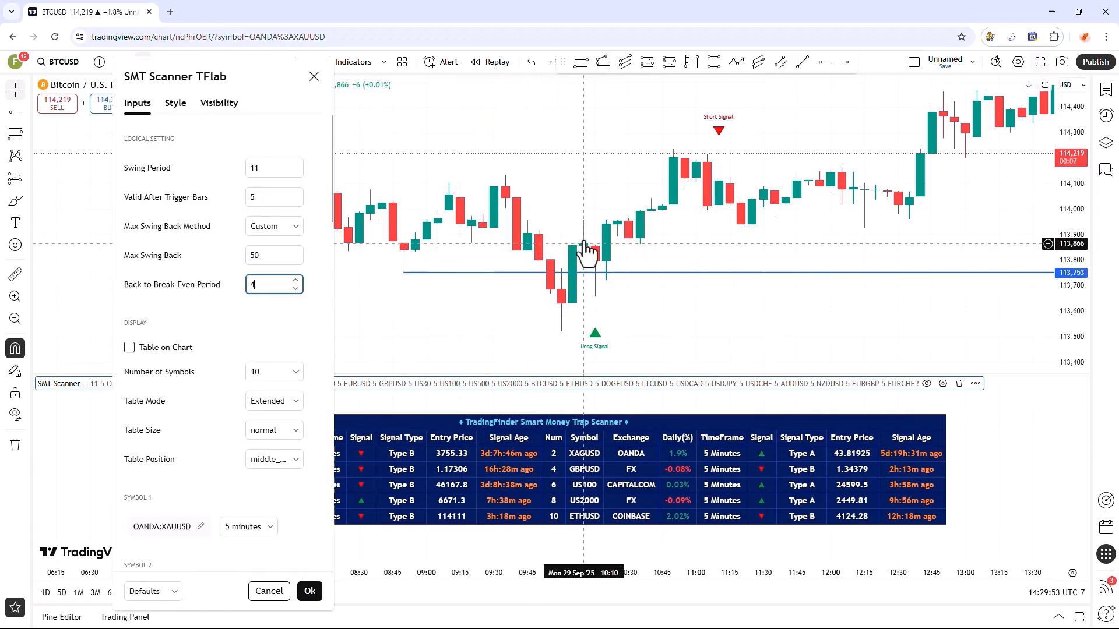
Draw a Fib retracement from the candle low to the swing high, then delete it and the 113,753 ray.
click(561, 329)
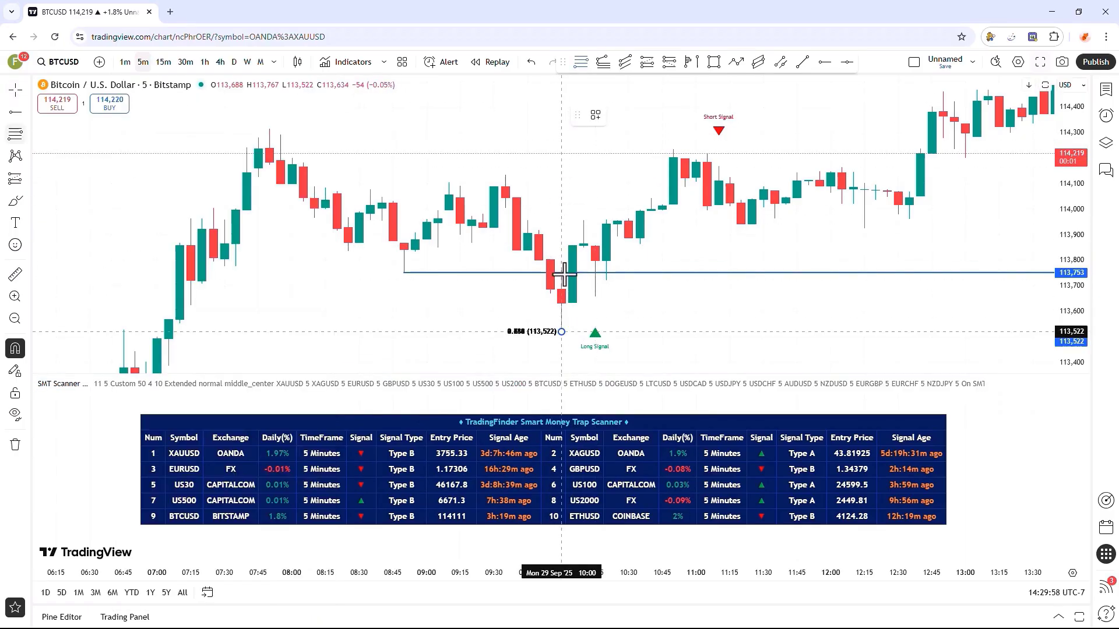
click(696, 224)
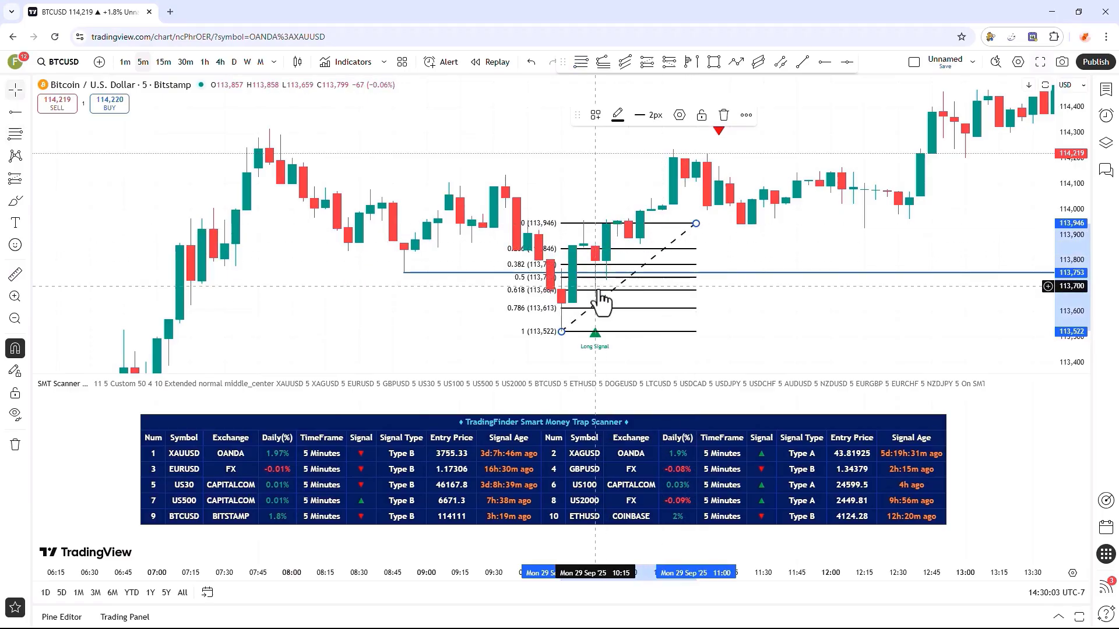
key(Delete)
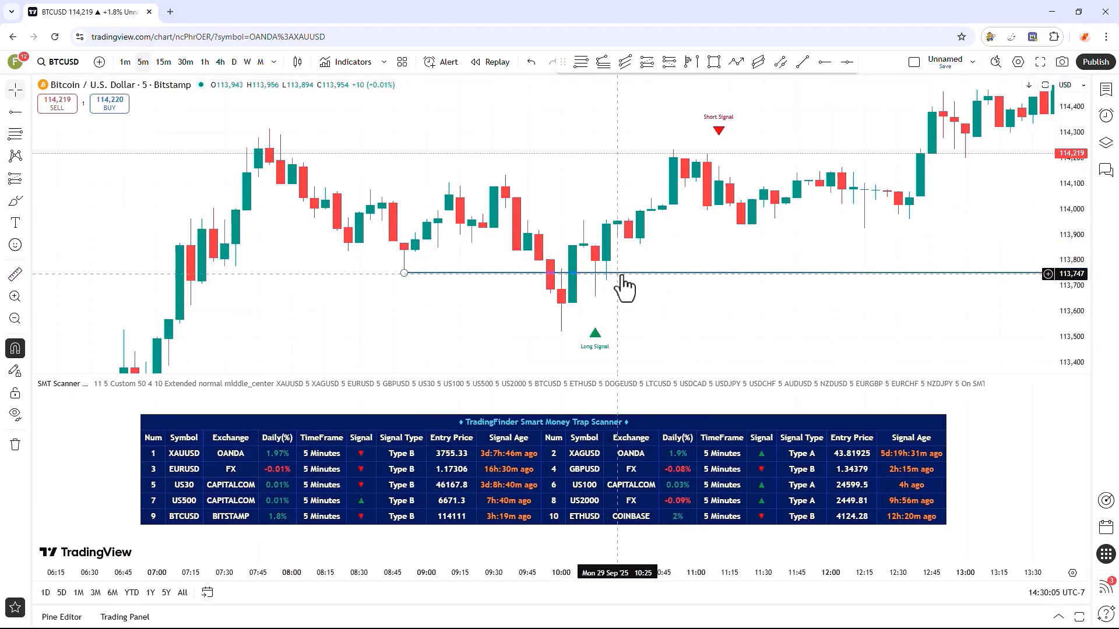
click(618, 273)
key(Delete)
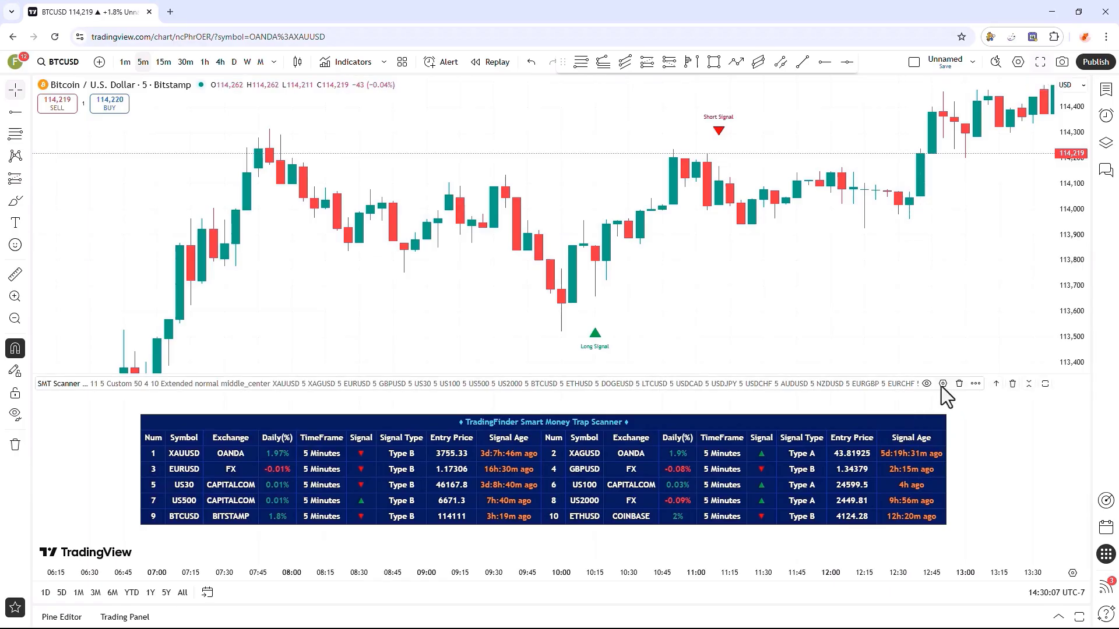
Turn on Table on Chart in the SMT Scanner inputs and view the Number of Symbols choices.
click(942, 384)
scroll(548, 294, down, 2)
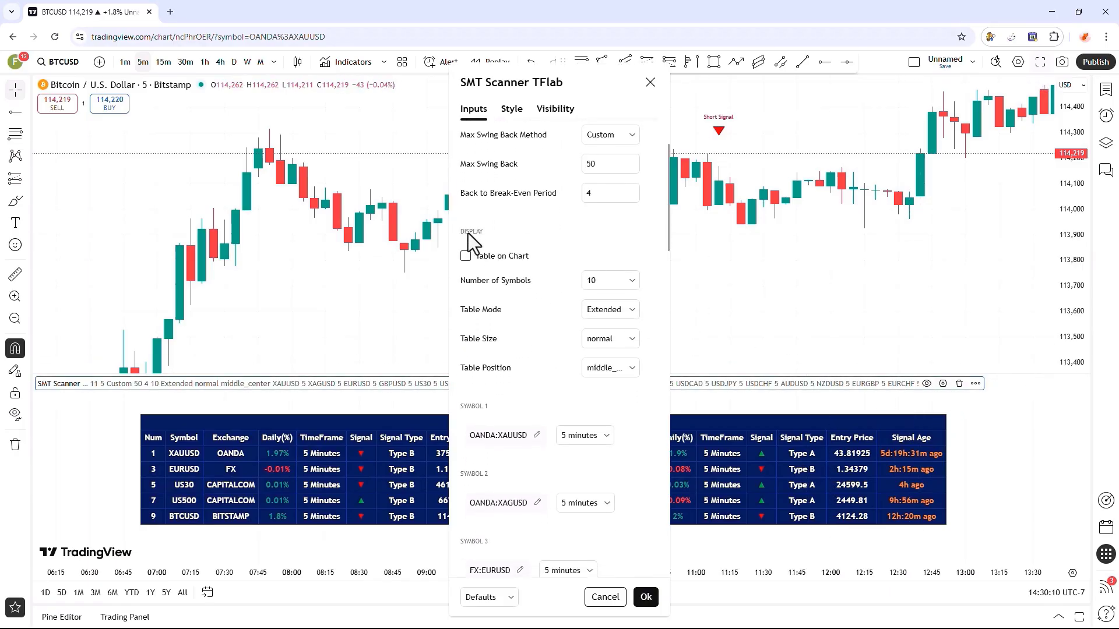
scroll(483, 233, down, 1)
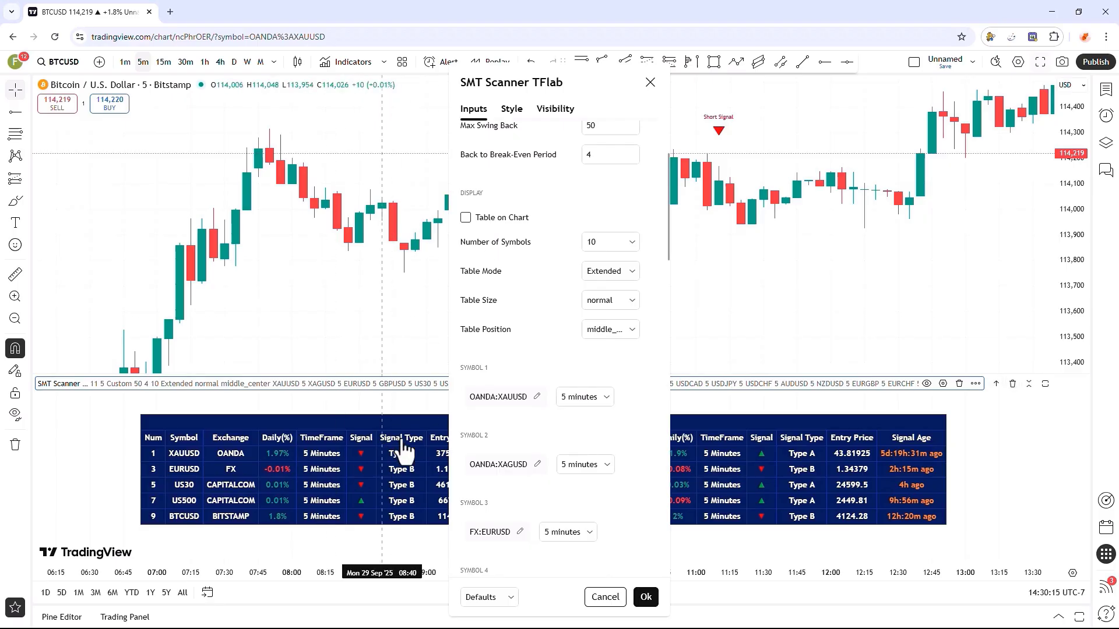
click(467, 220)
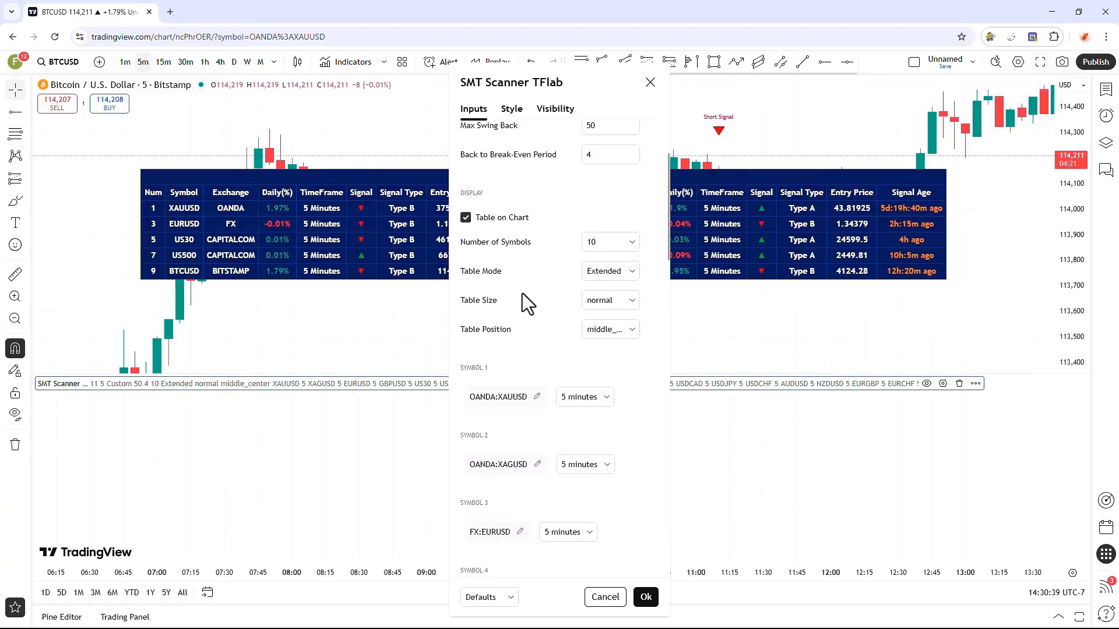
click(621, 241)
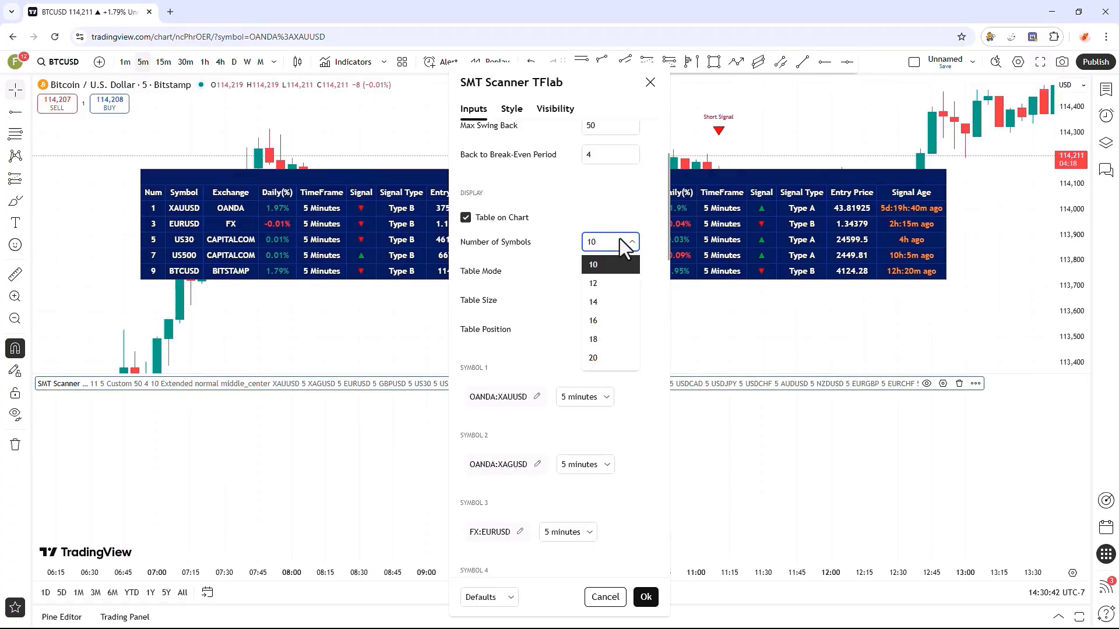
Leave Number of Symbols at 10 and switch Table Mode to Basic.
click(537, 274)
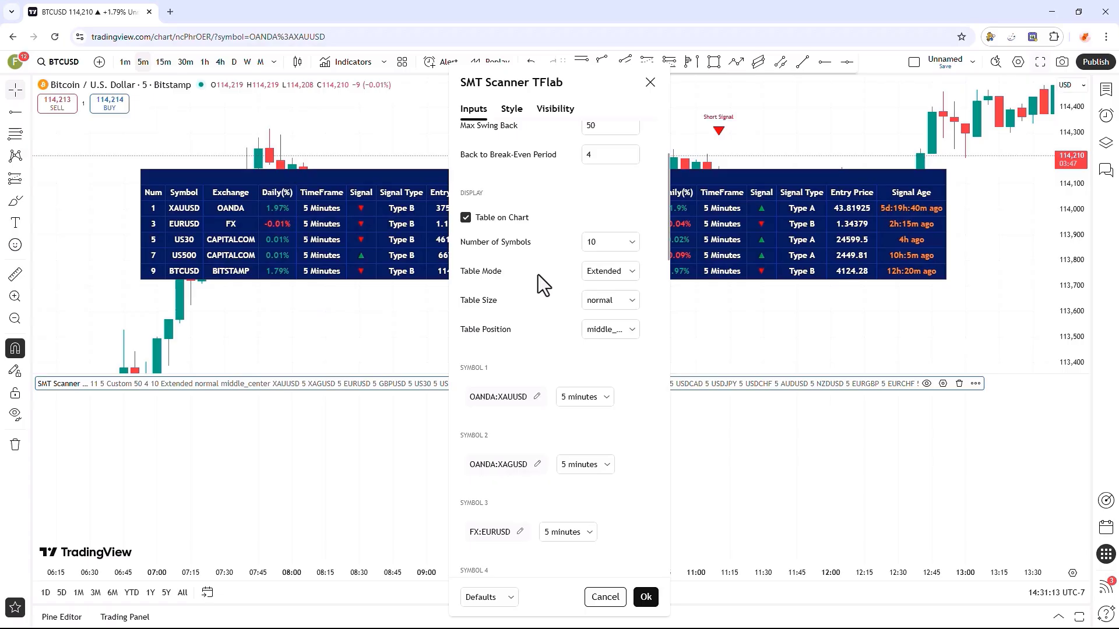
click(609, 275)
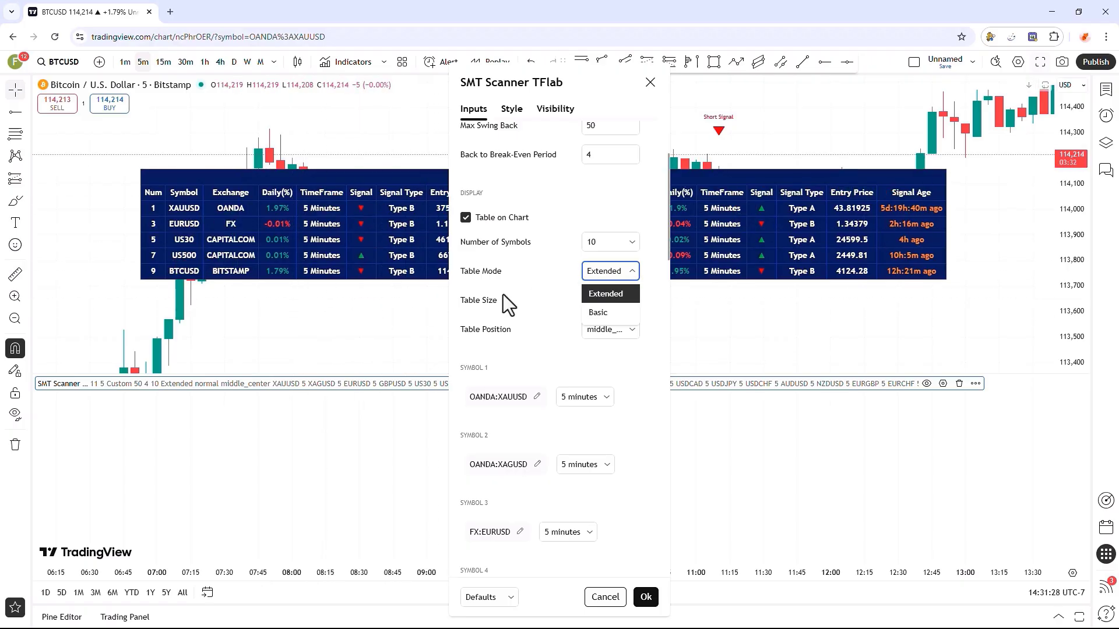
click(611, 314)
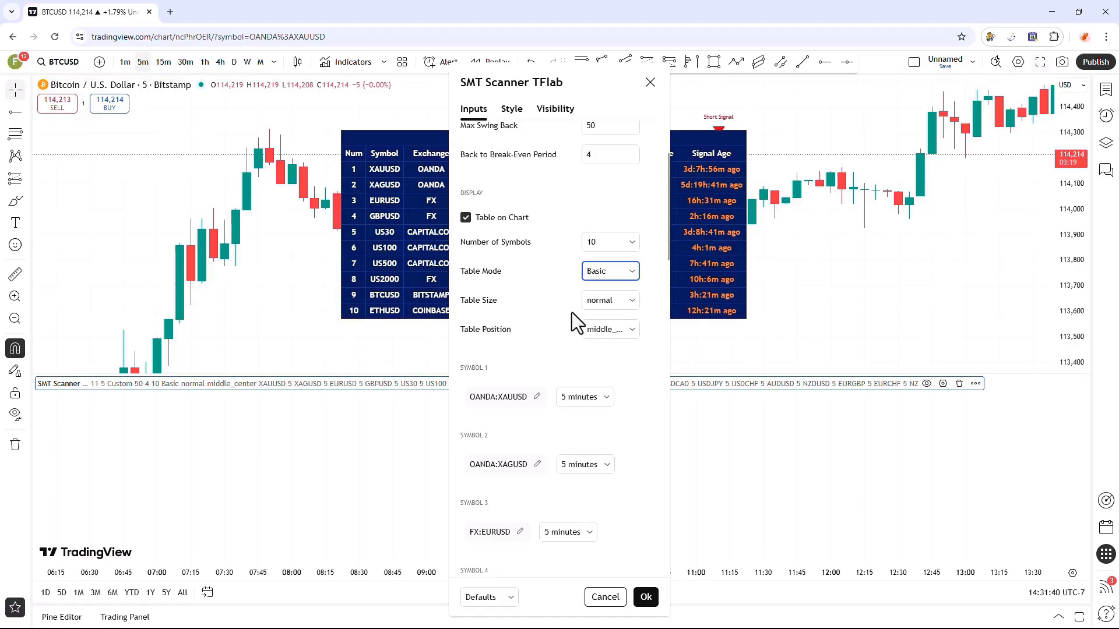
Keep the SMT Scanner table size at normal and set its position to top_right.
drag(493, 82, 458, 72)
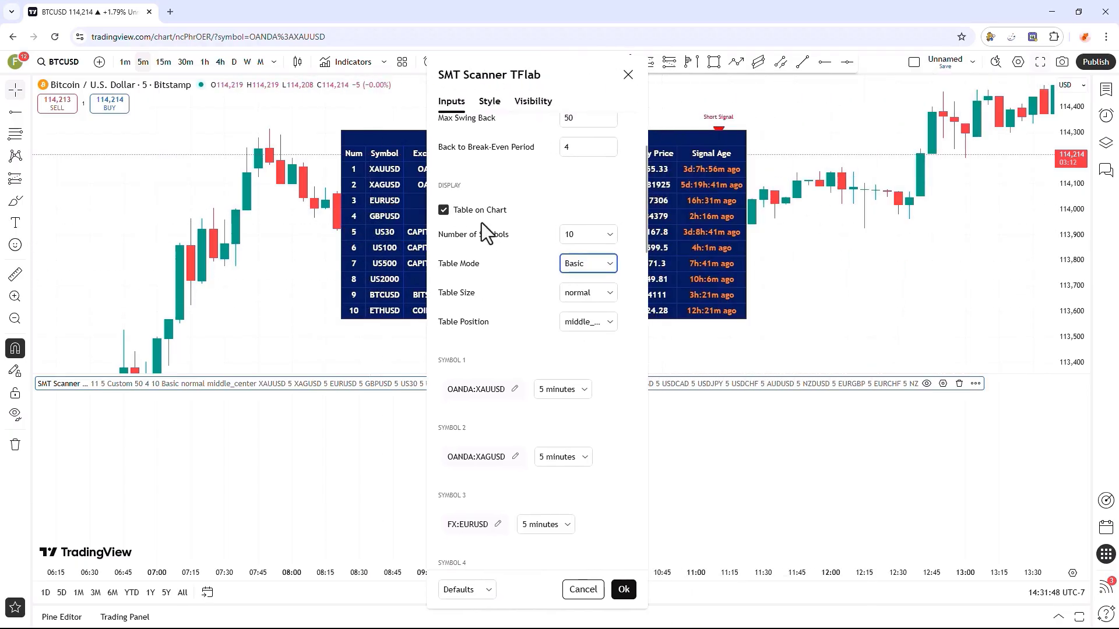
click(602, 298)
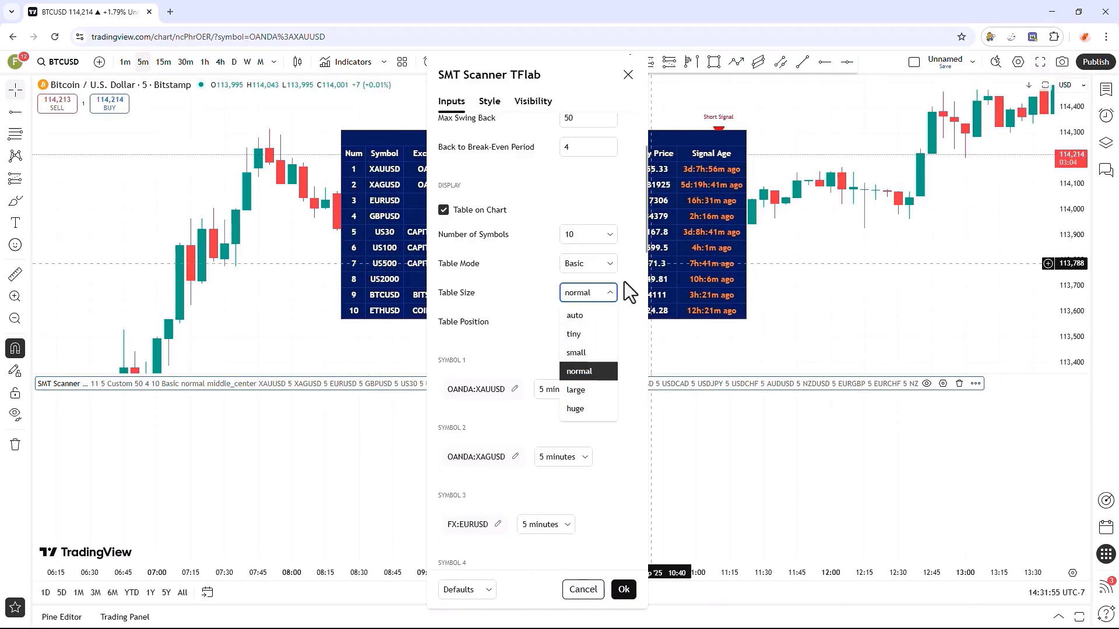
click(594, 371)
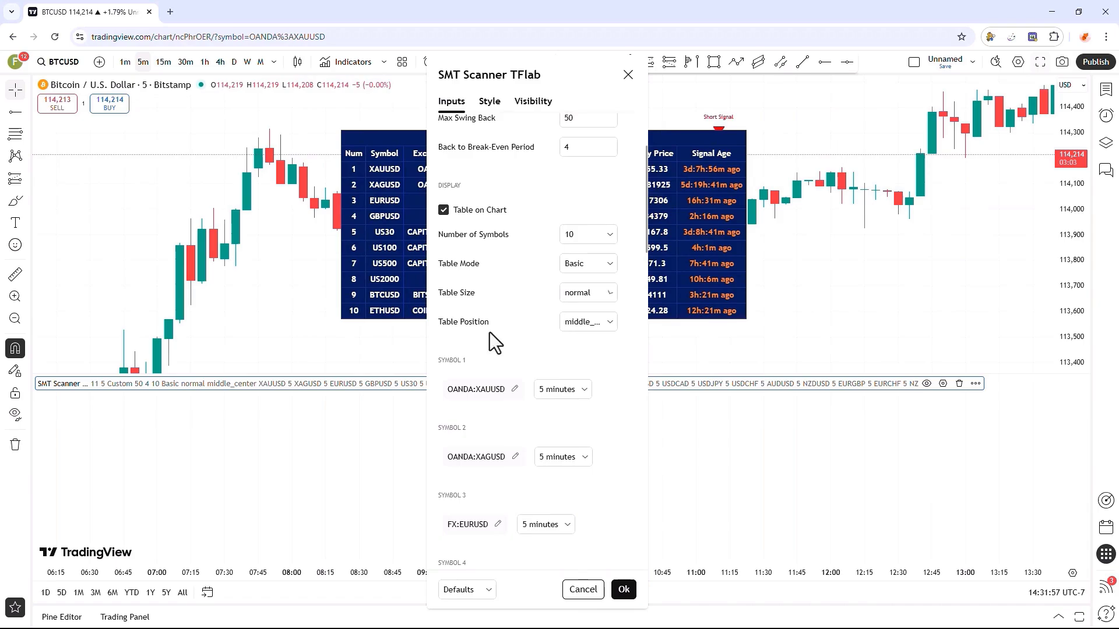
click(583, 323)
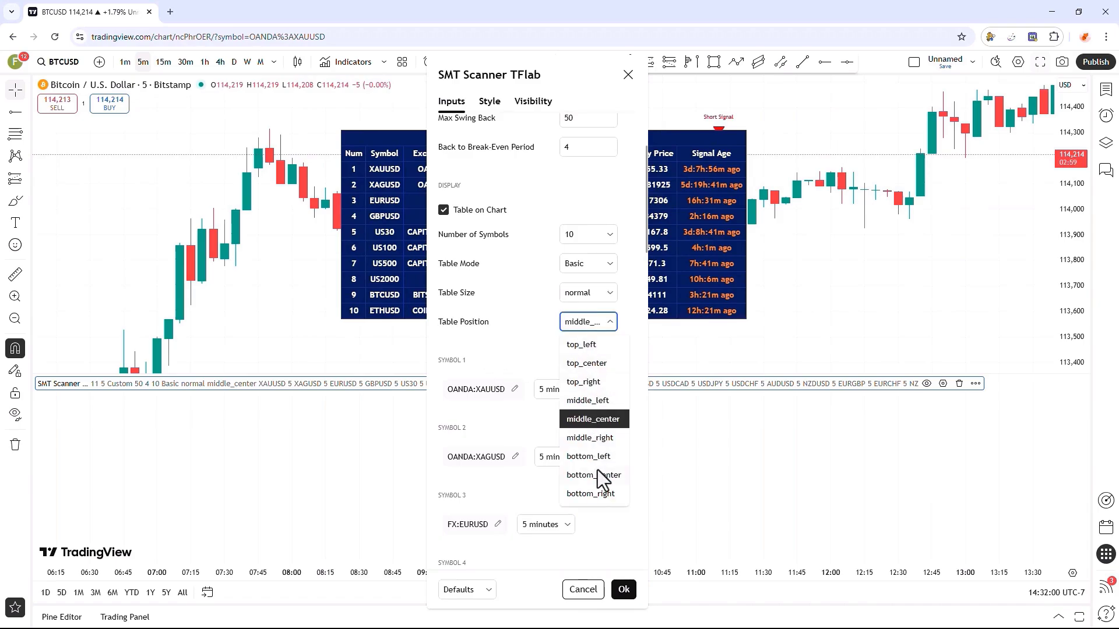
click(588, 387)
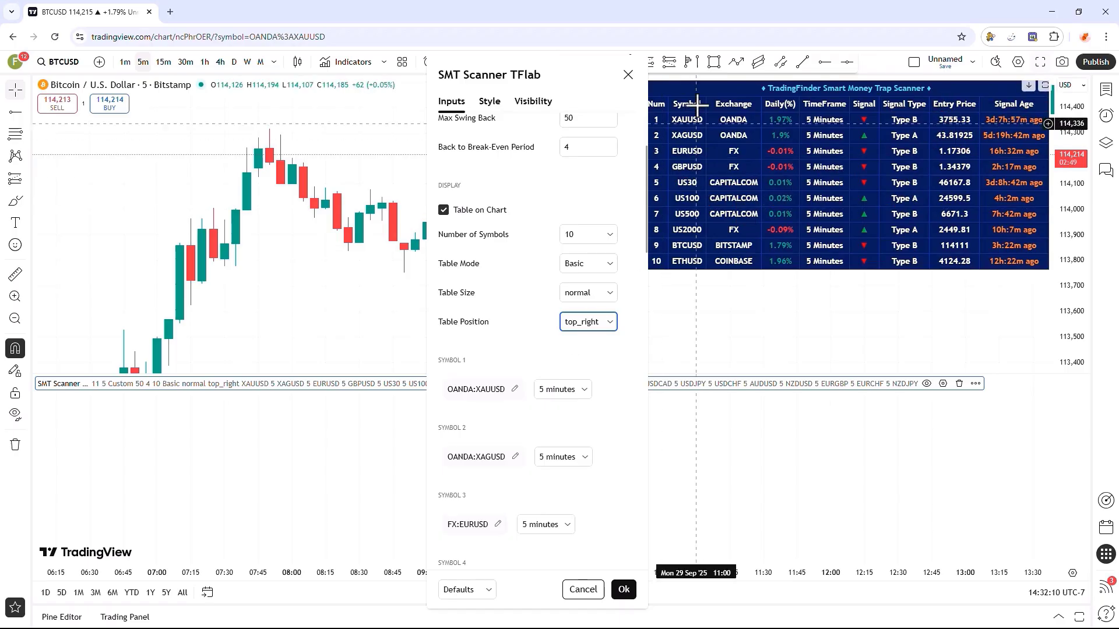
Scroll through the SMT Scanner Inputs tab to review its settings.
drag(540, 67, 470, 65)
scroll(465, 299, down, 2)
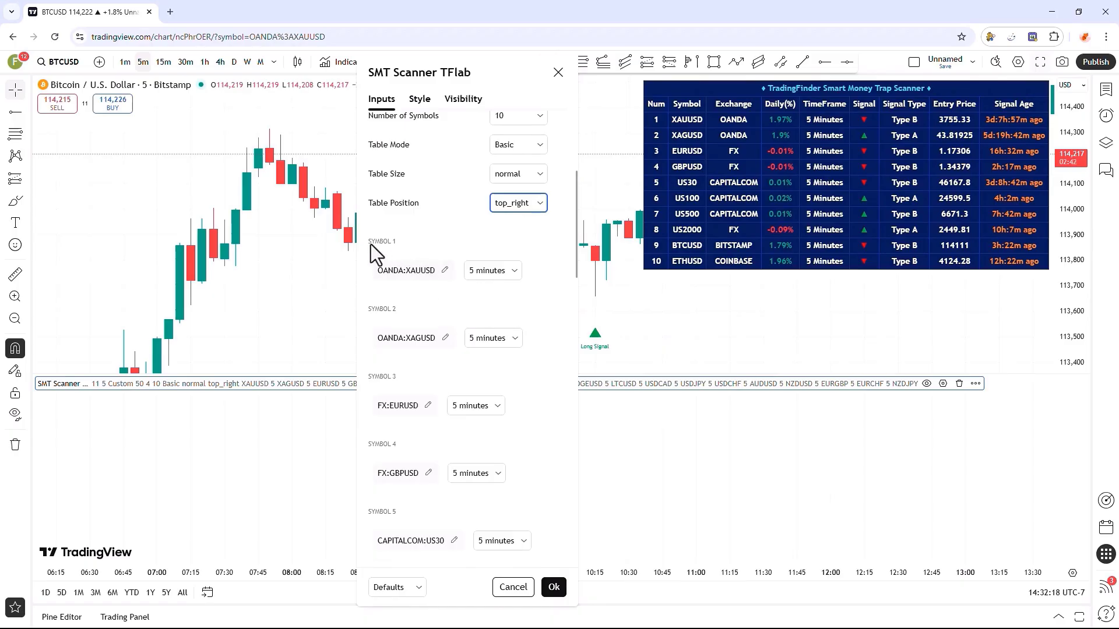
scroll(400, 285, down, 5)
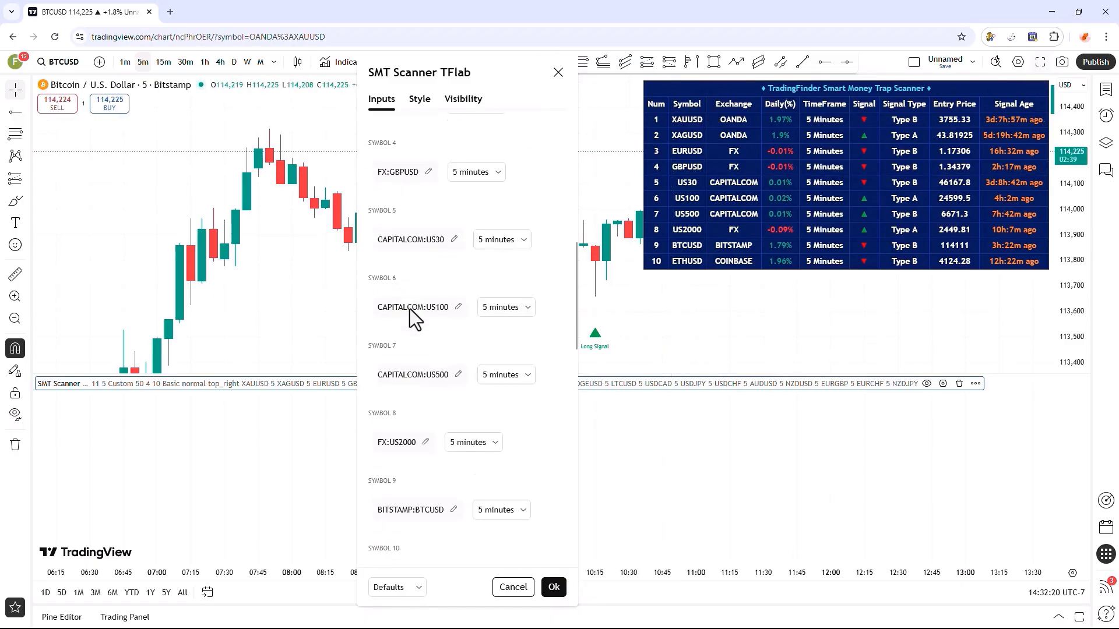
scroll(413, 320, down, 15)
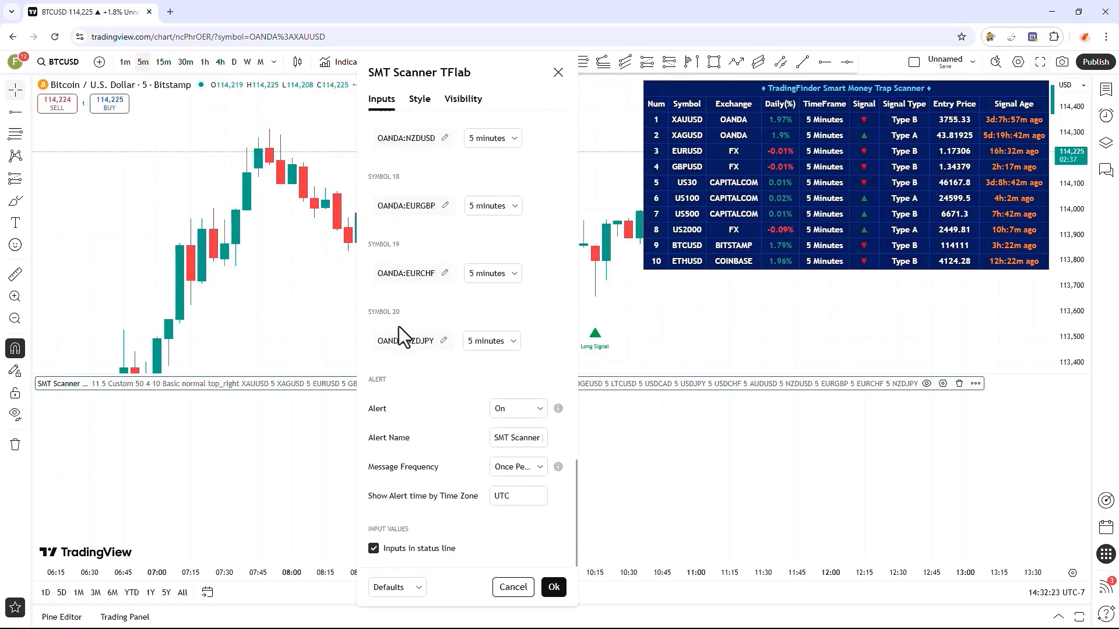
scroll(419, 332, up, 14)
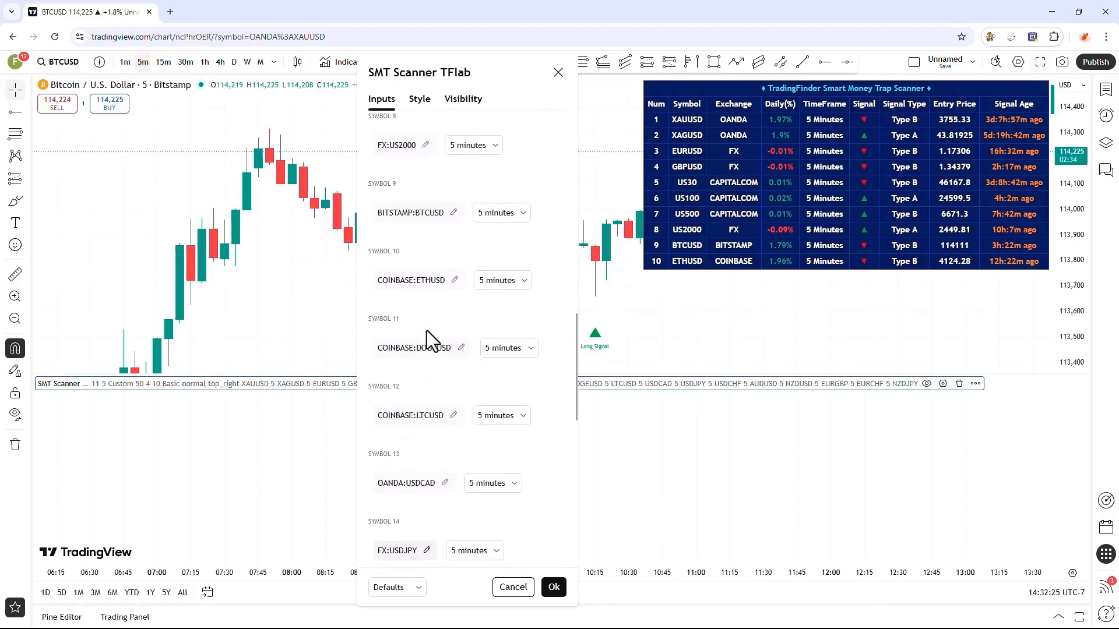
scroll(427, 331, up, 5)
scroll(431, 335, down, 3)
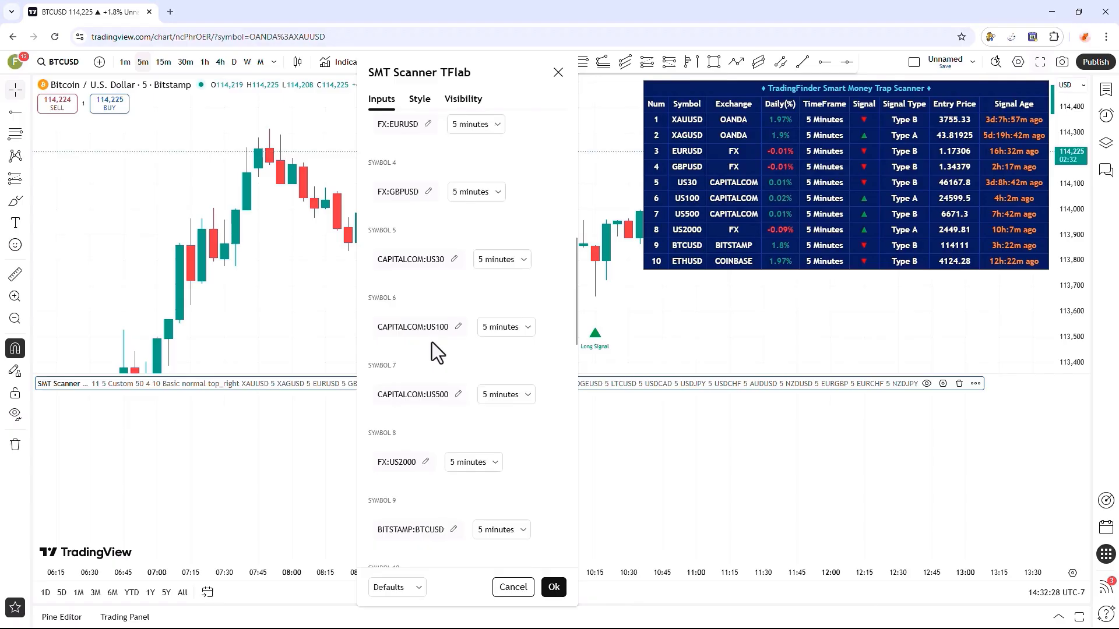
scroll(440, 344, up, 6)
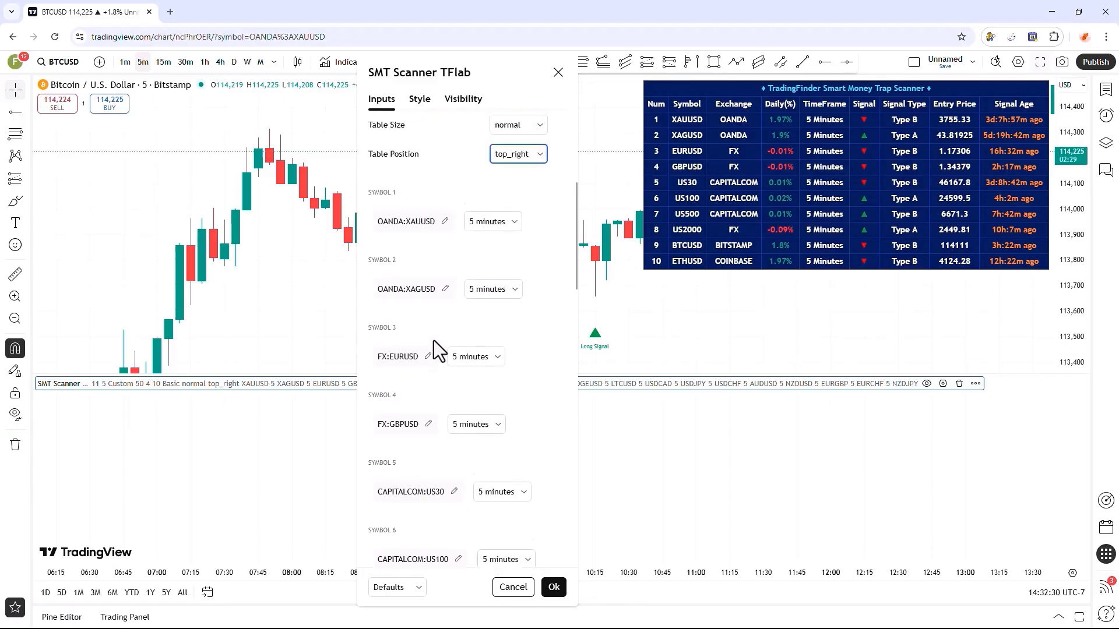
scroll(460, 221, up, 2)
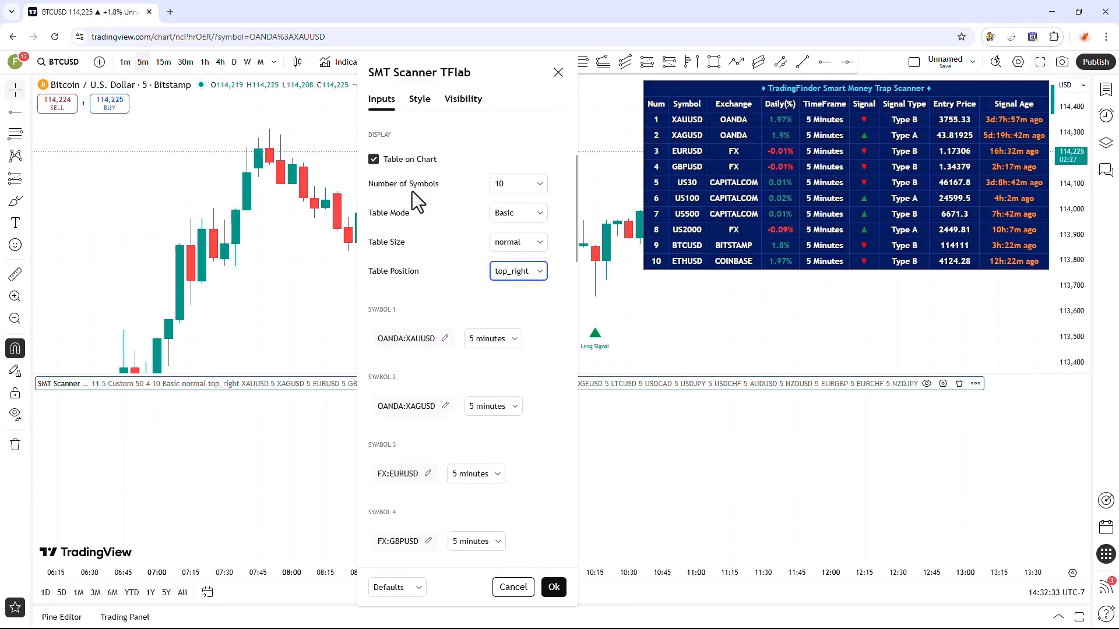
Check the Number of Symbols choices and browse the symbol list.
click(518, 185)
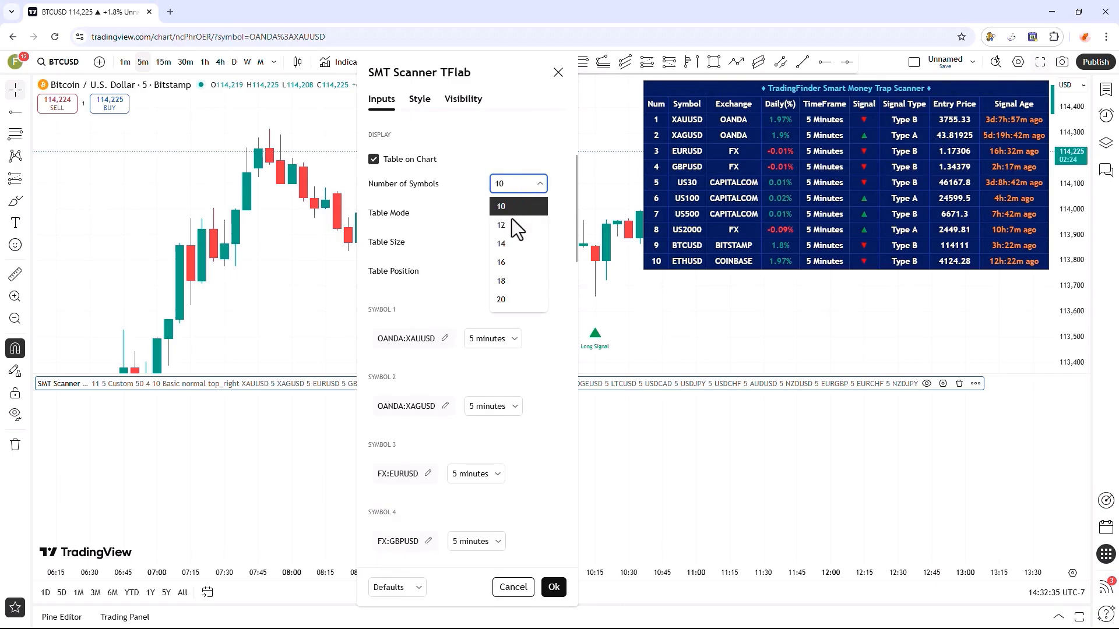
scroll(437, 303, down, 2)
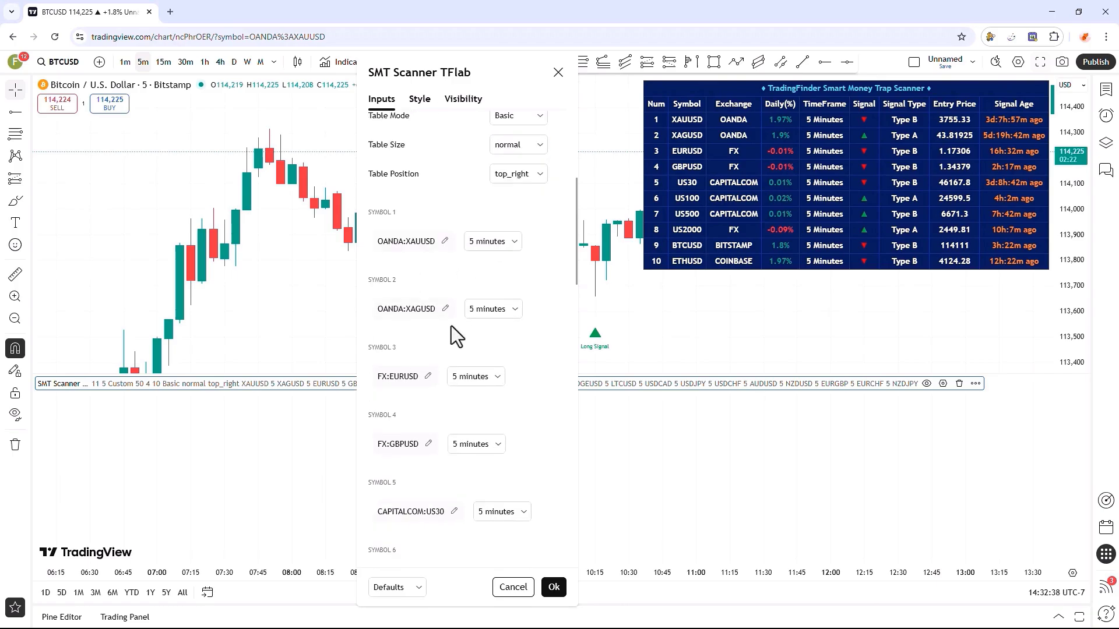
scroll(504, 277, up, 1)
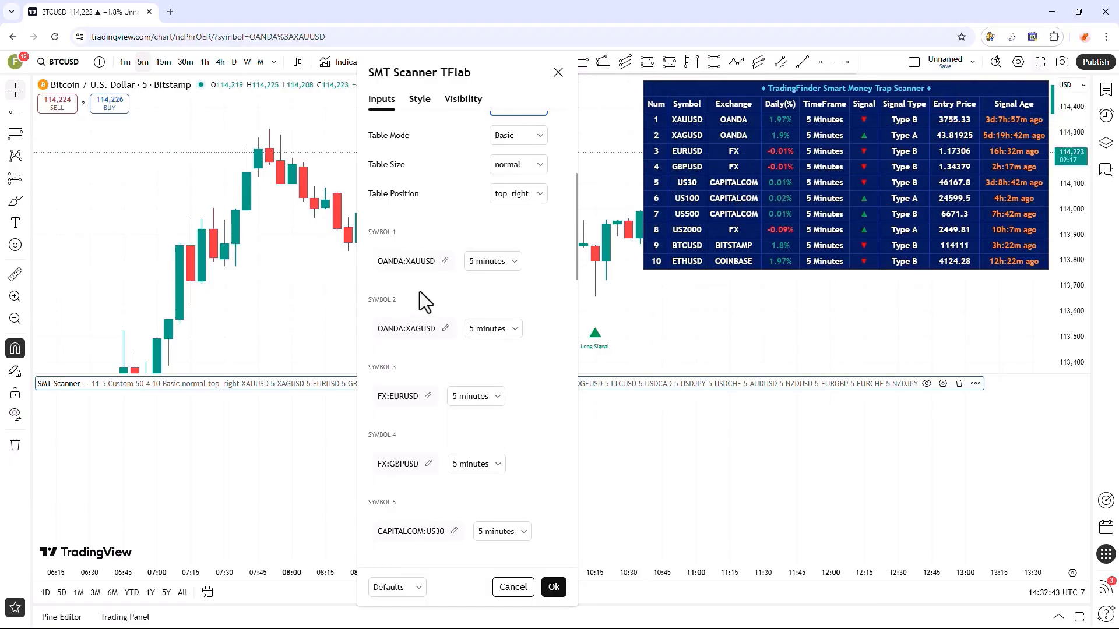
scroll(446, 298, down, 6)
scroll(445, 298, down, 3)
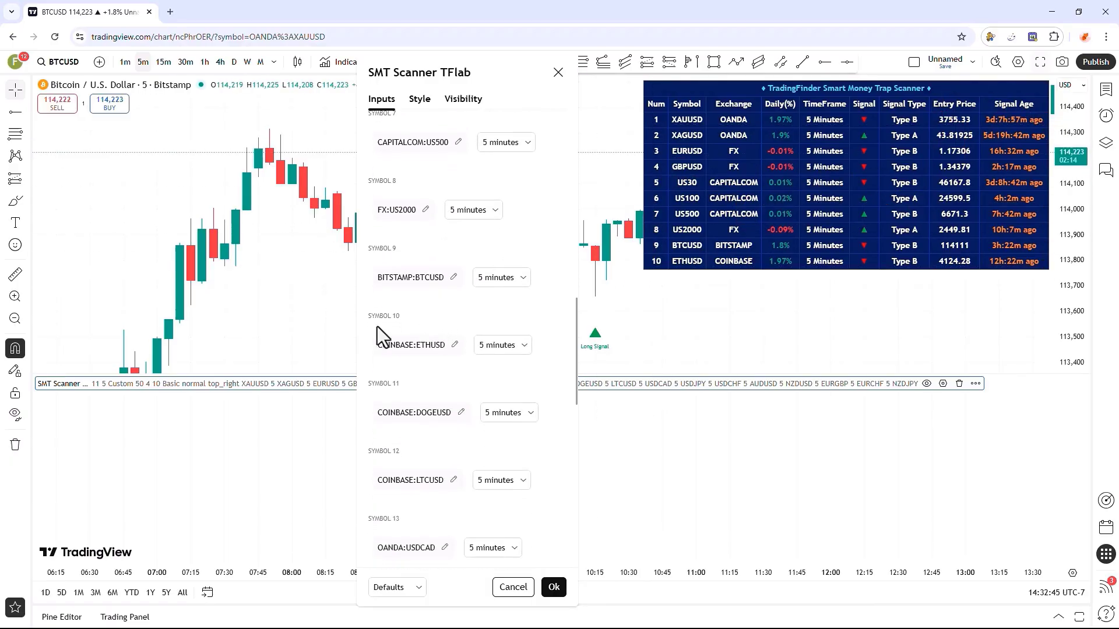
scroll(434, 324, up, 9)
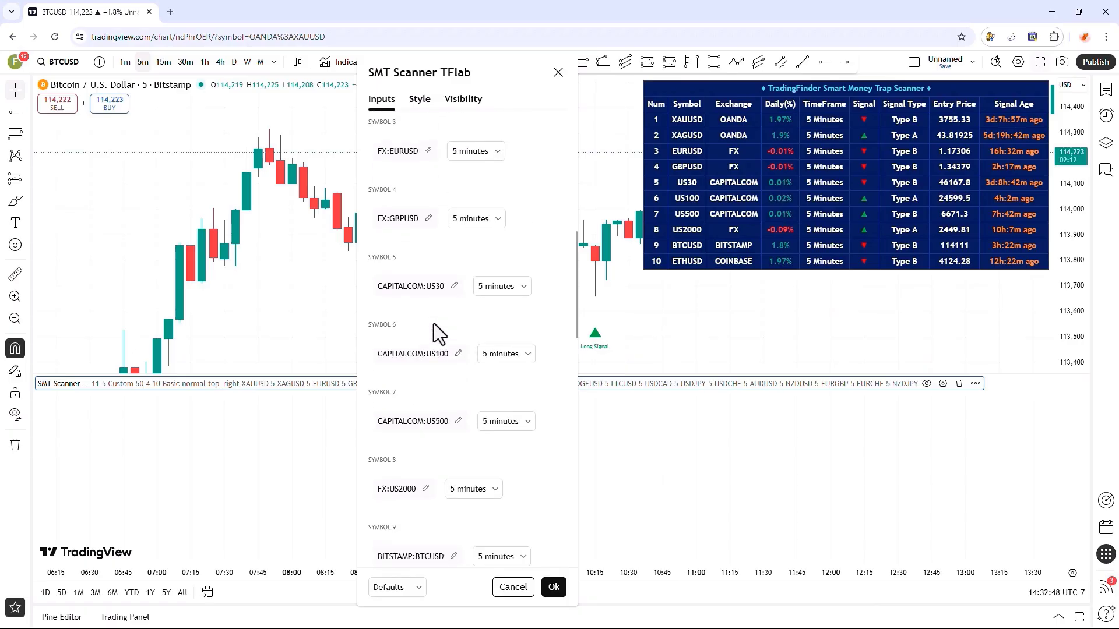
Replace the scanner's Symbol 1, OANDA:XAUUSD, with VANTAGE:SP500.
click(408, 282)
text(S)
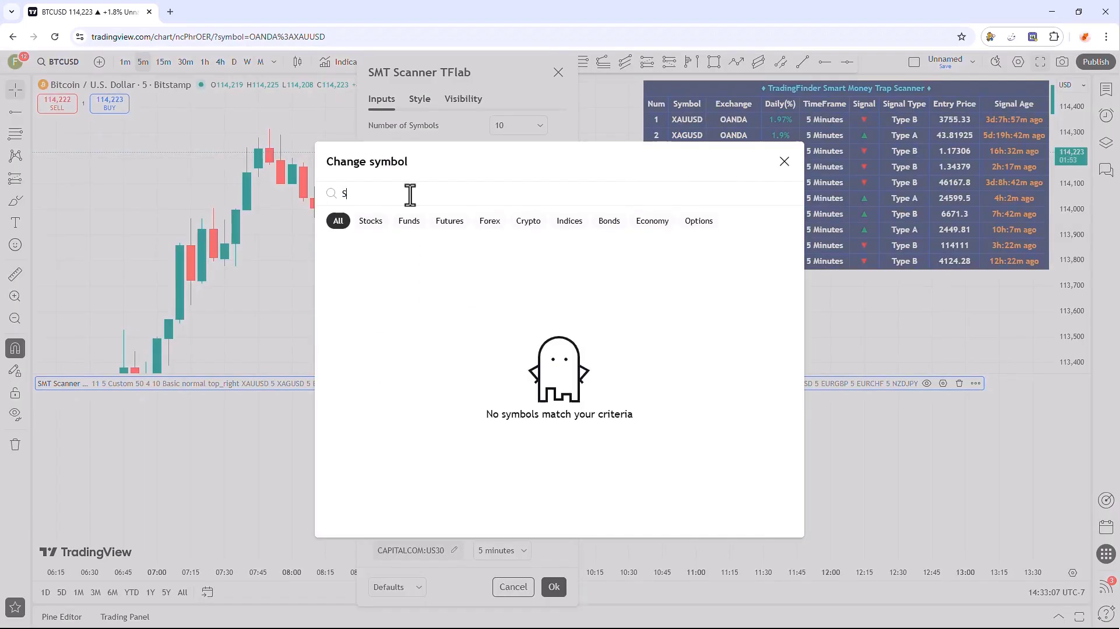
text(P500)
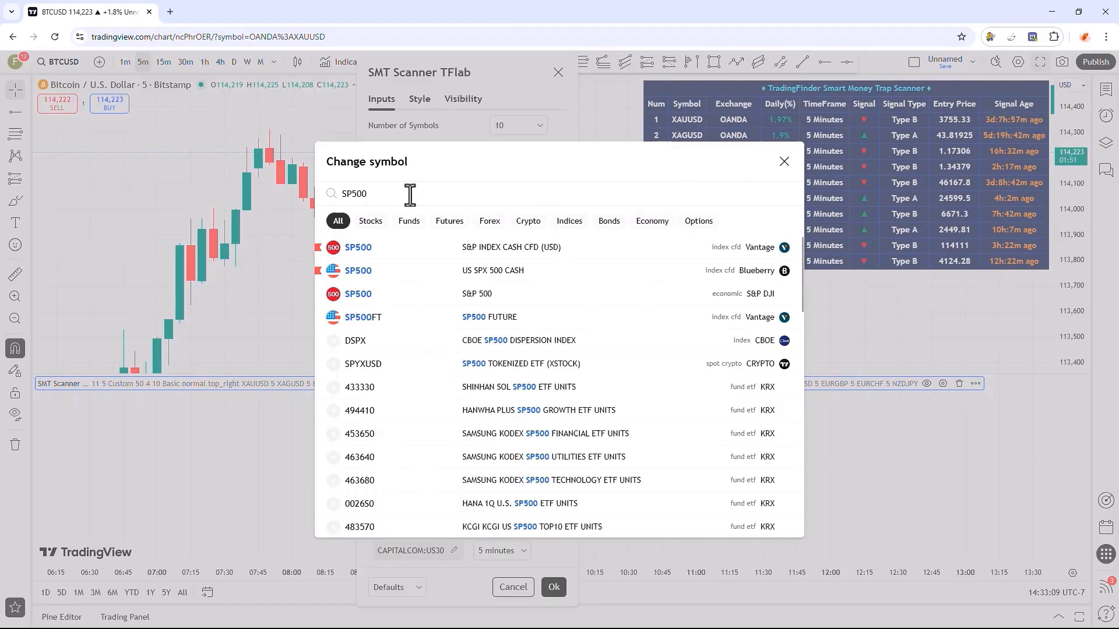
click(432, 247)
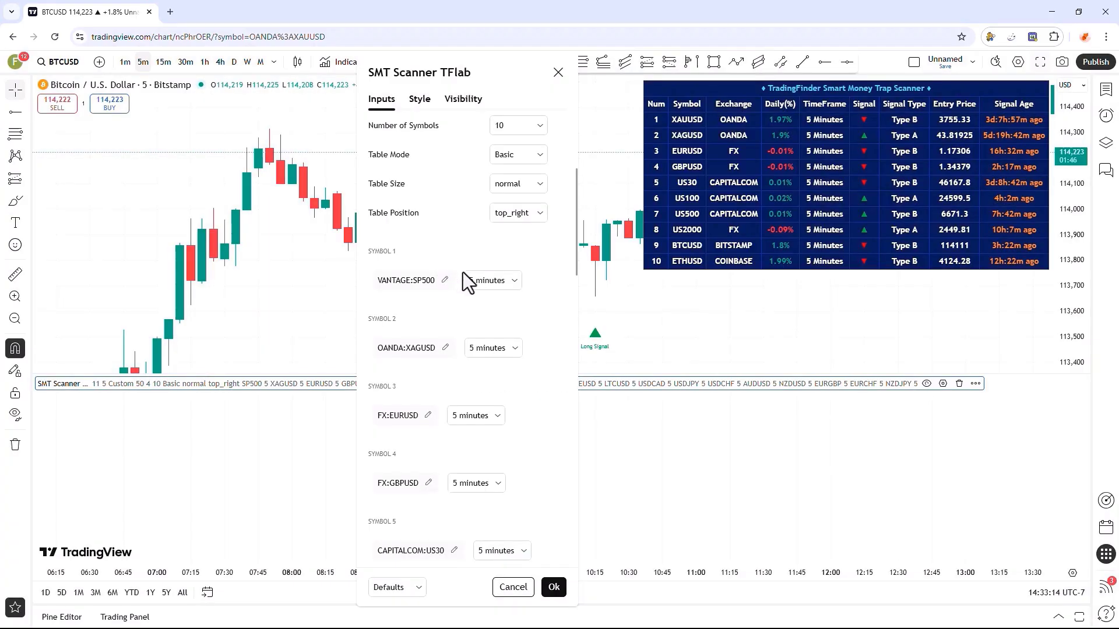
click(495, 281)
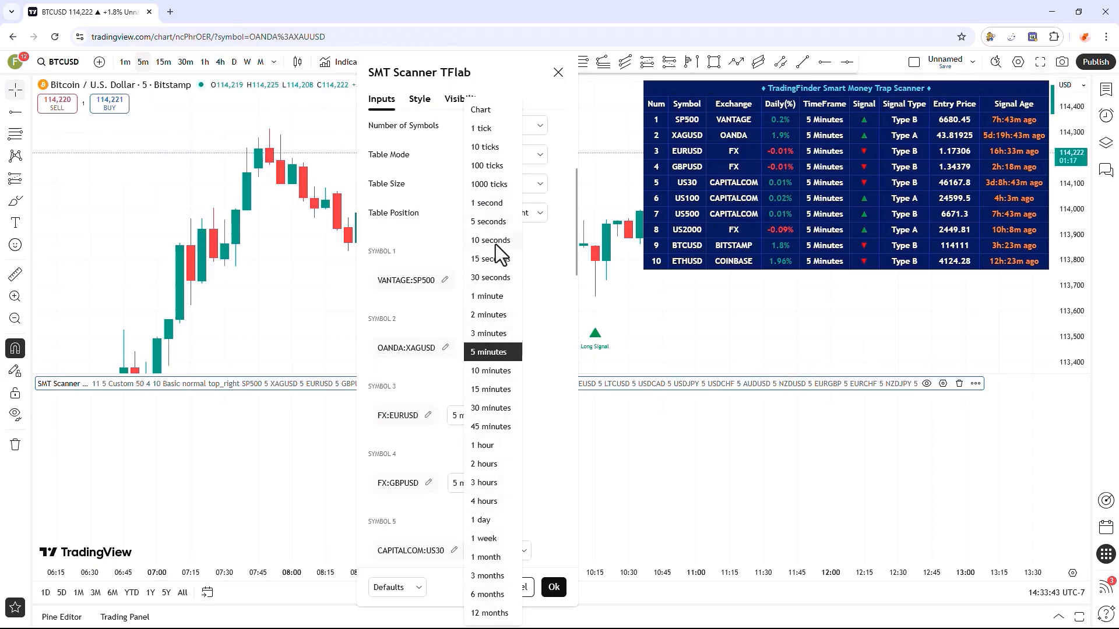
Keep 5 minutes as Symbol 1's timeframe.
click(439, 243)
scroll(486, 295, down, 1)
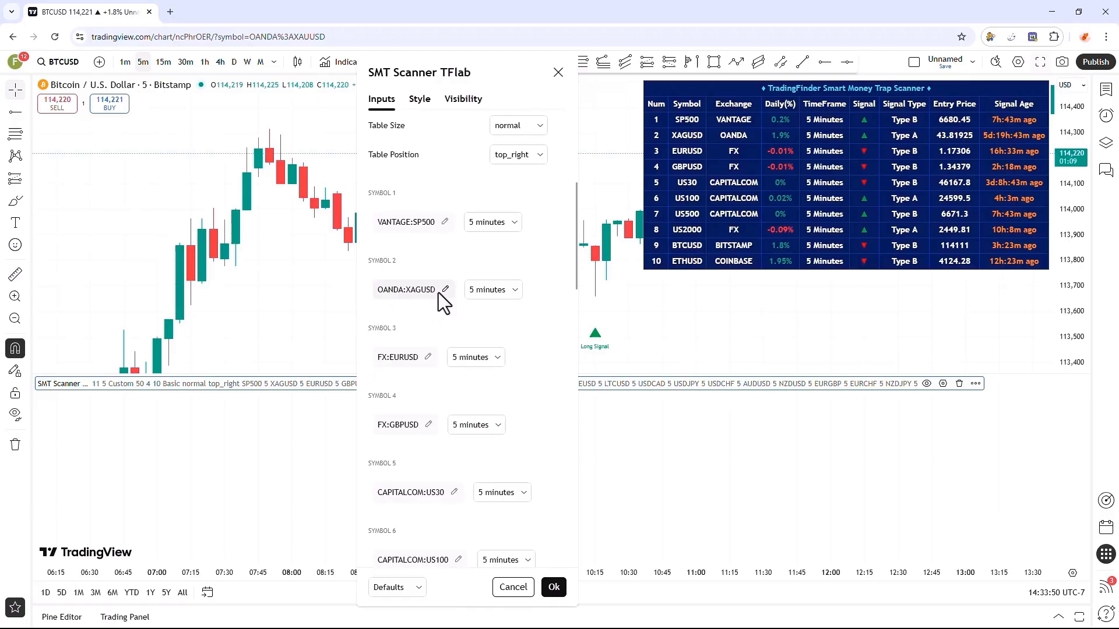
scroll(429, 303, down, 1)
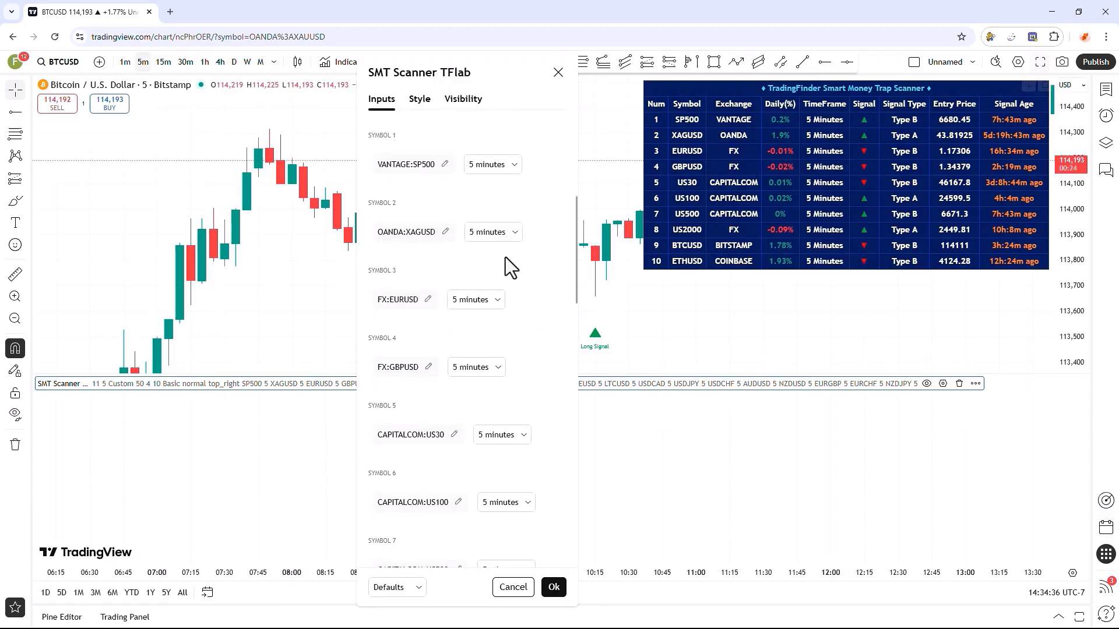
scroll(505, 257, up, 4)
scroll(509, 273, down, 20)
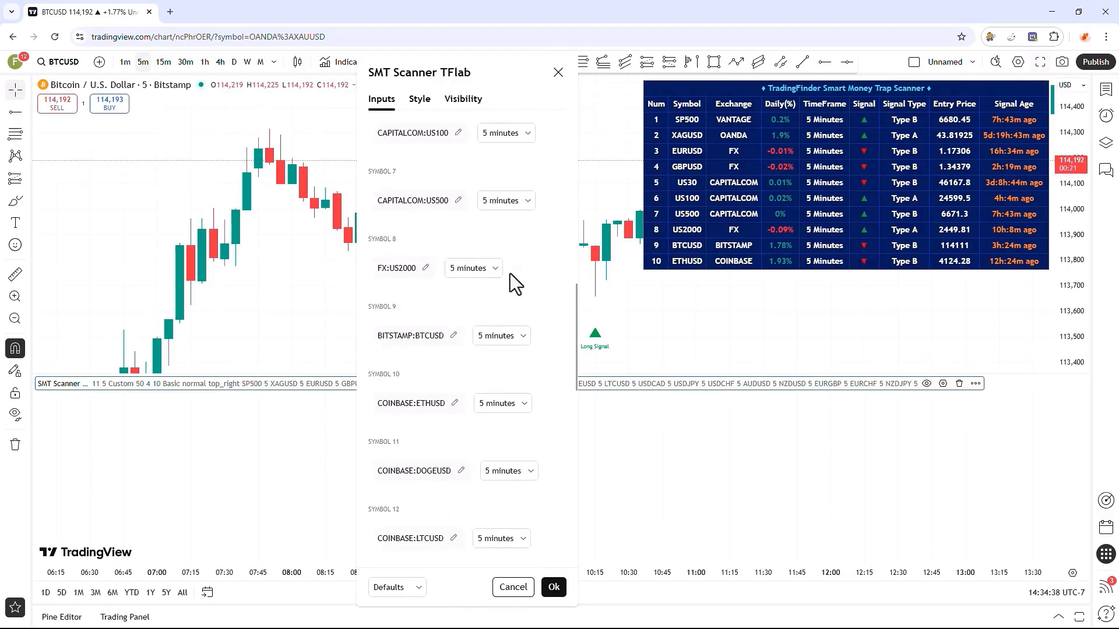
scroll(511, 275, down, 2)
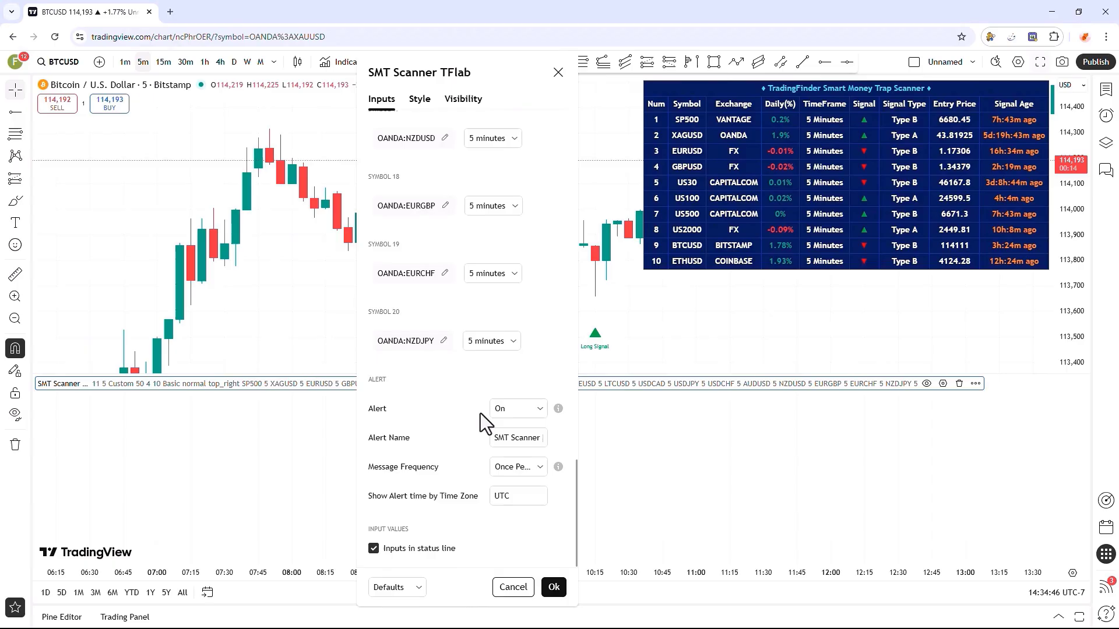
click(516, 410)
click(516, 411)
click(515, 442)
click(516, 464)
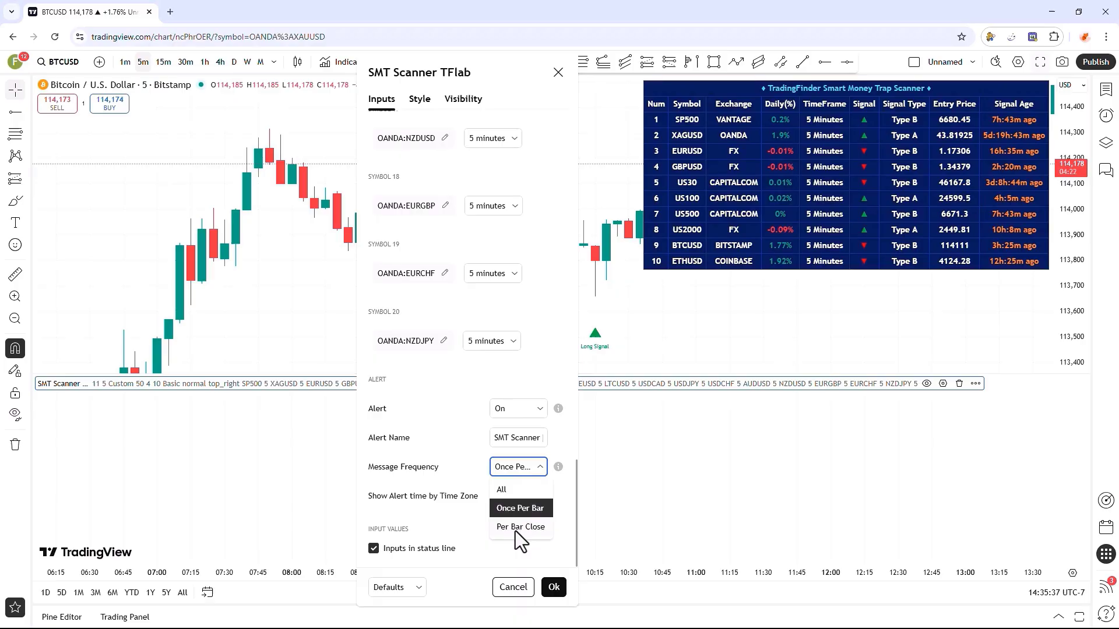
Keep Once Per Bar alerts with UTC time zone and inputs in status line, then apply.
click(455, 516)
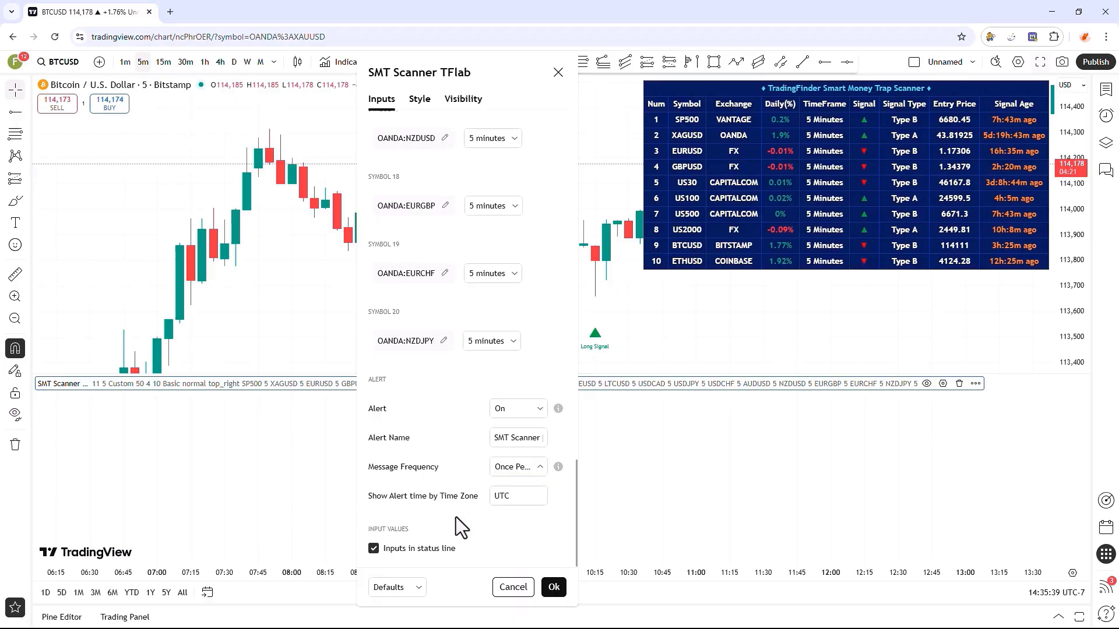
click(518, 497)
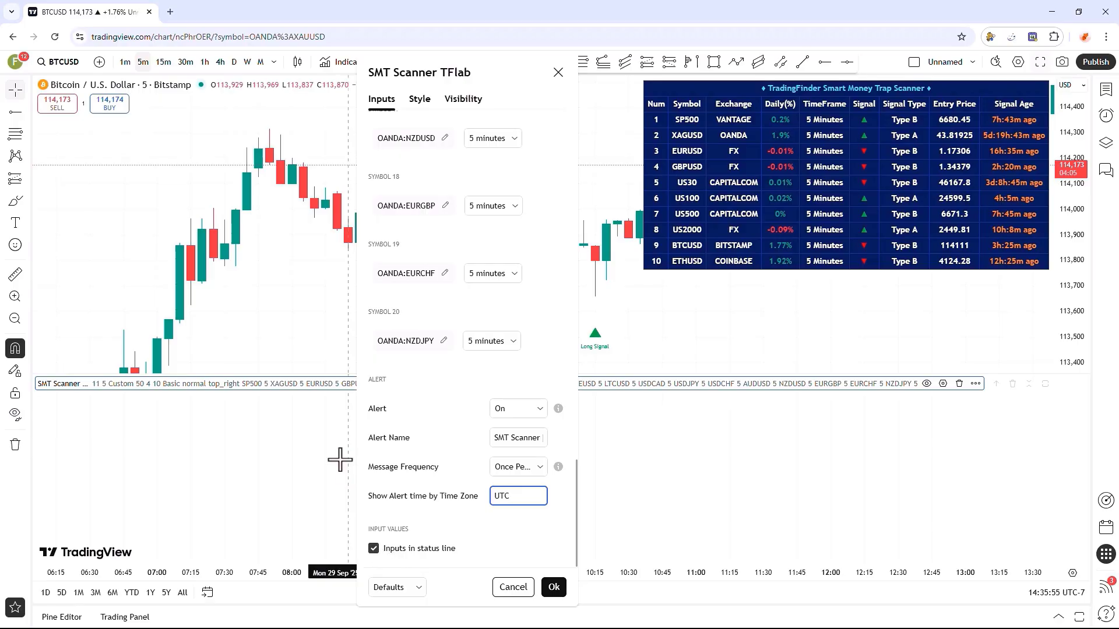
click(374, 548)
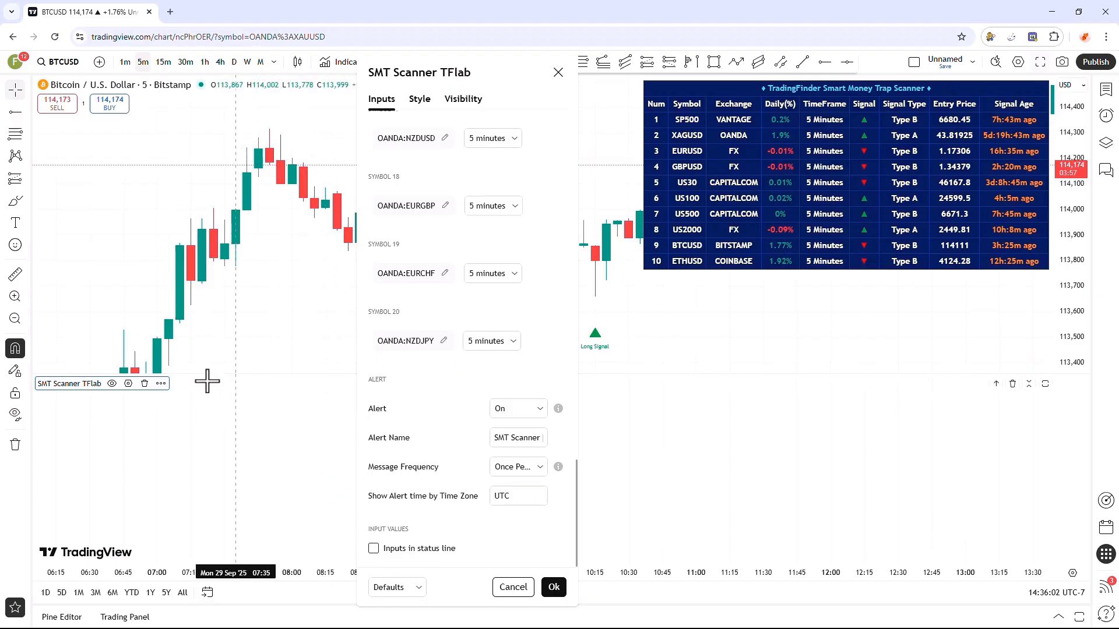
click(374, 549)
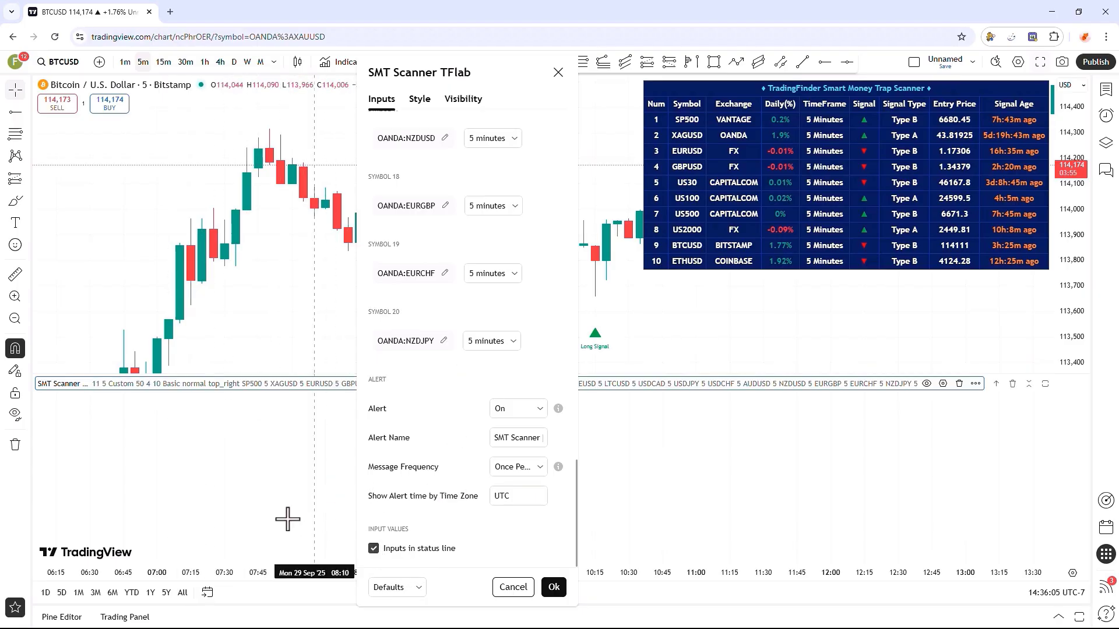
click(299, 549)
drag(401, 313, 295, 313)
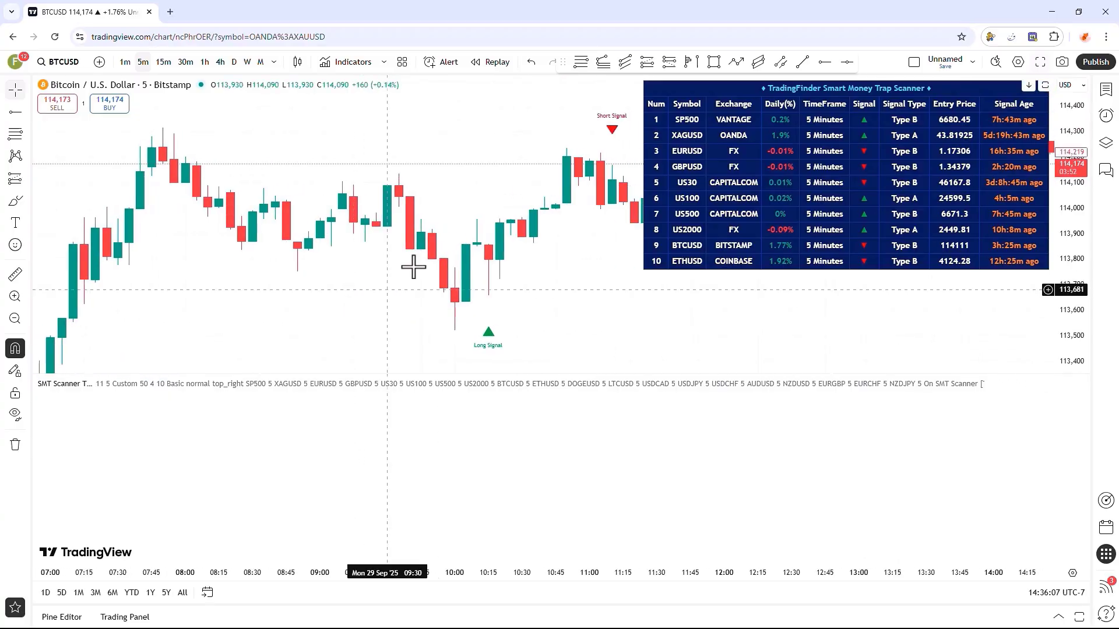